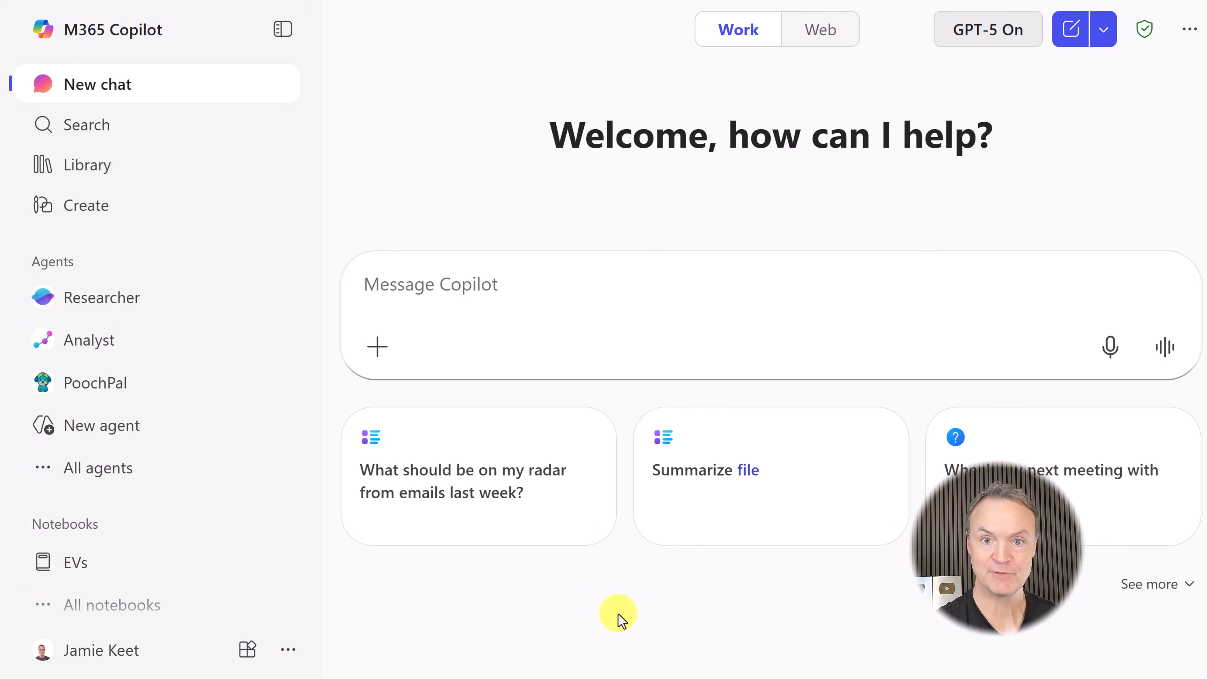
Step: Switch to Excel from the full list of Microsoft 365 apps and open the recent Excel Agent Mode workbook
left_click(253, 646)
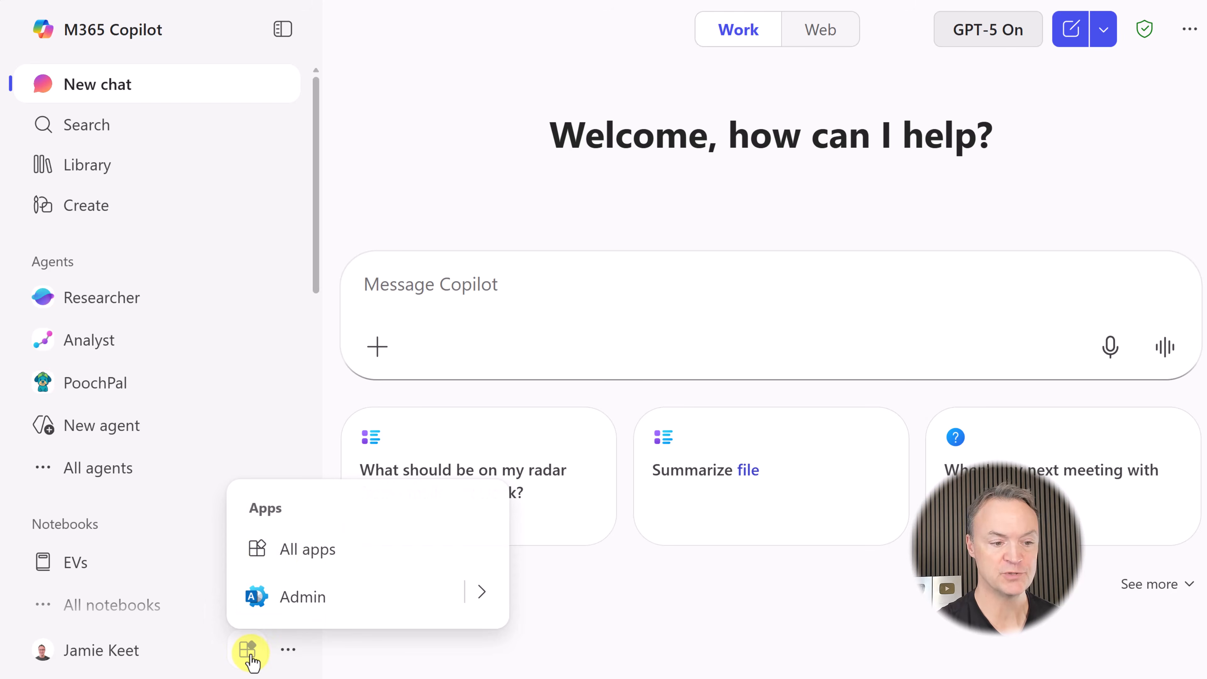
left_click(320, 570)
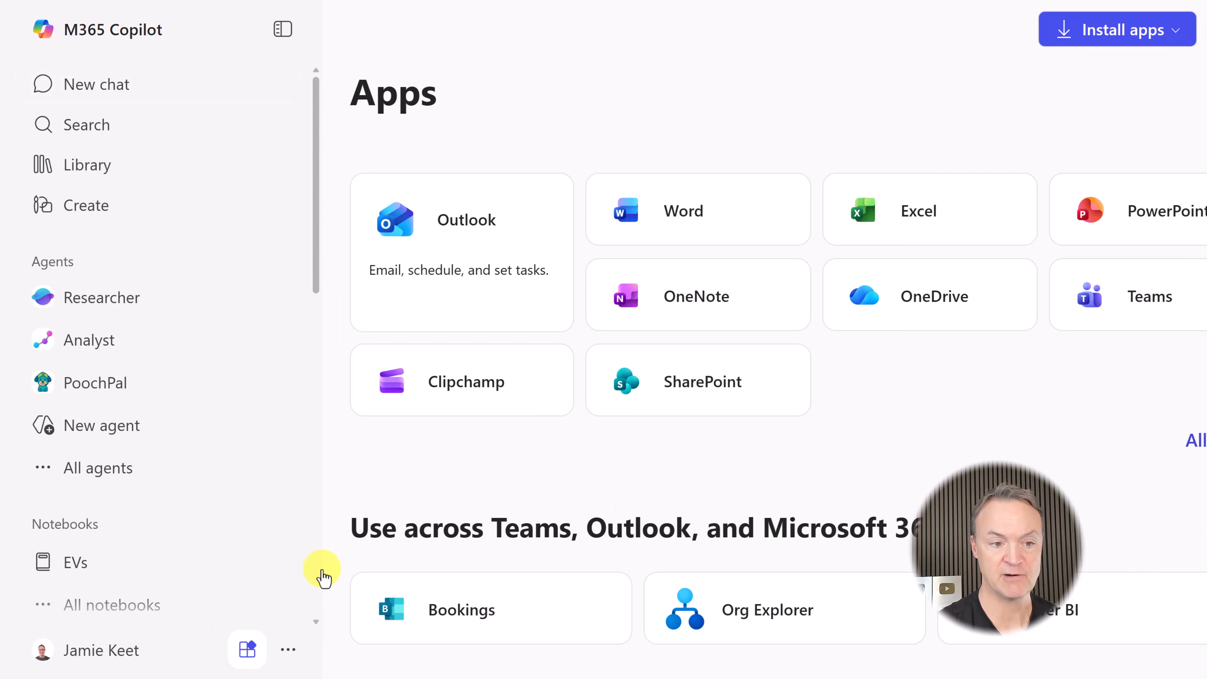
left_click(938, 207)
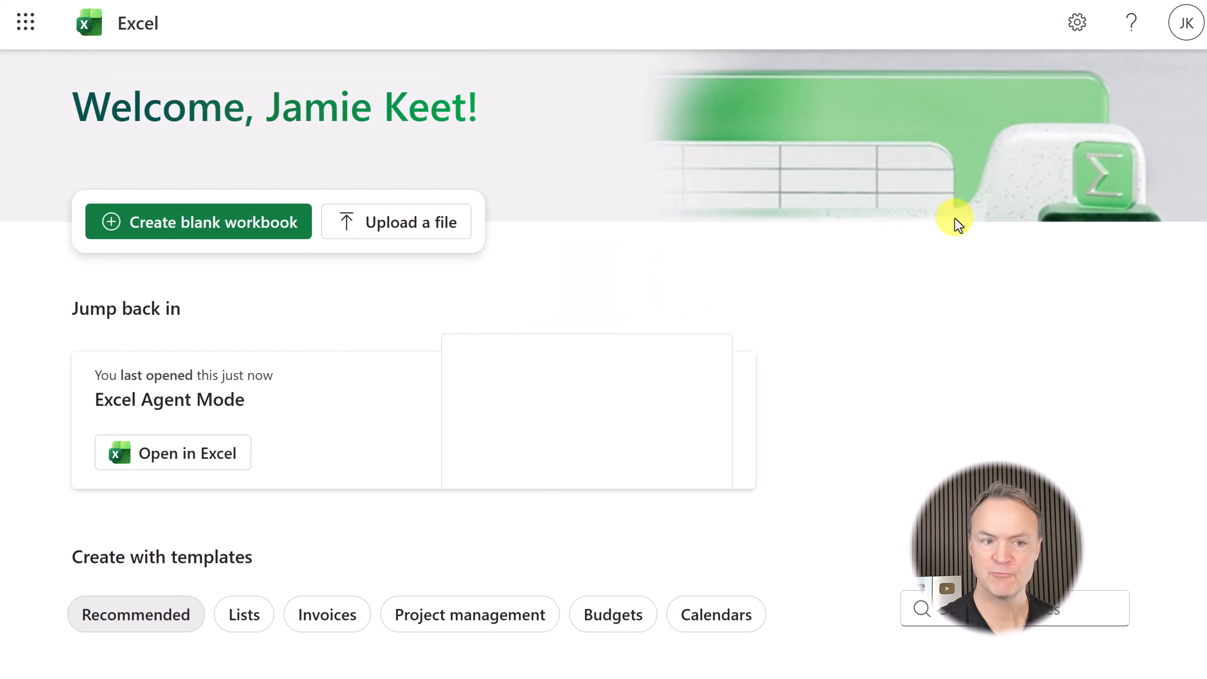
scroll(681, 464, "down", 3)
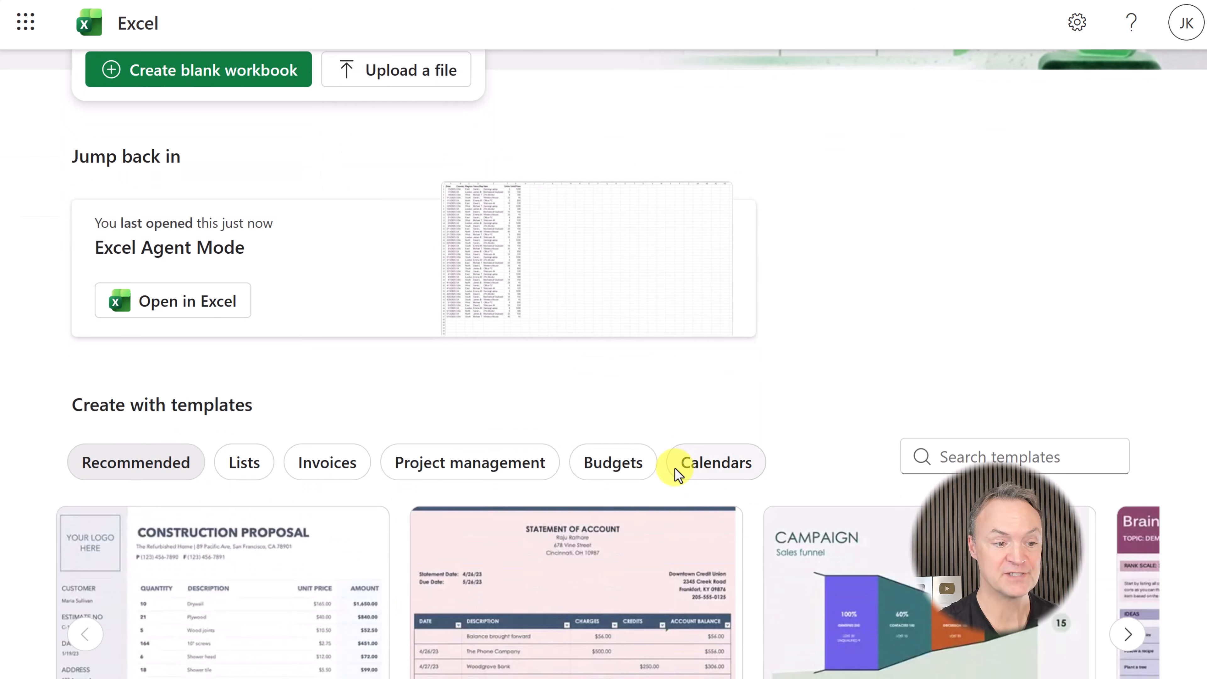
scroll(676, 471, "up", 2)
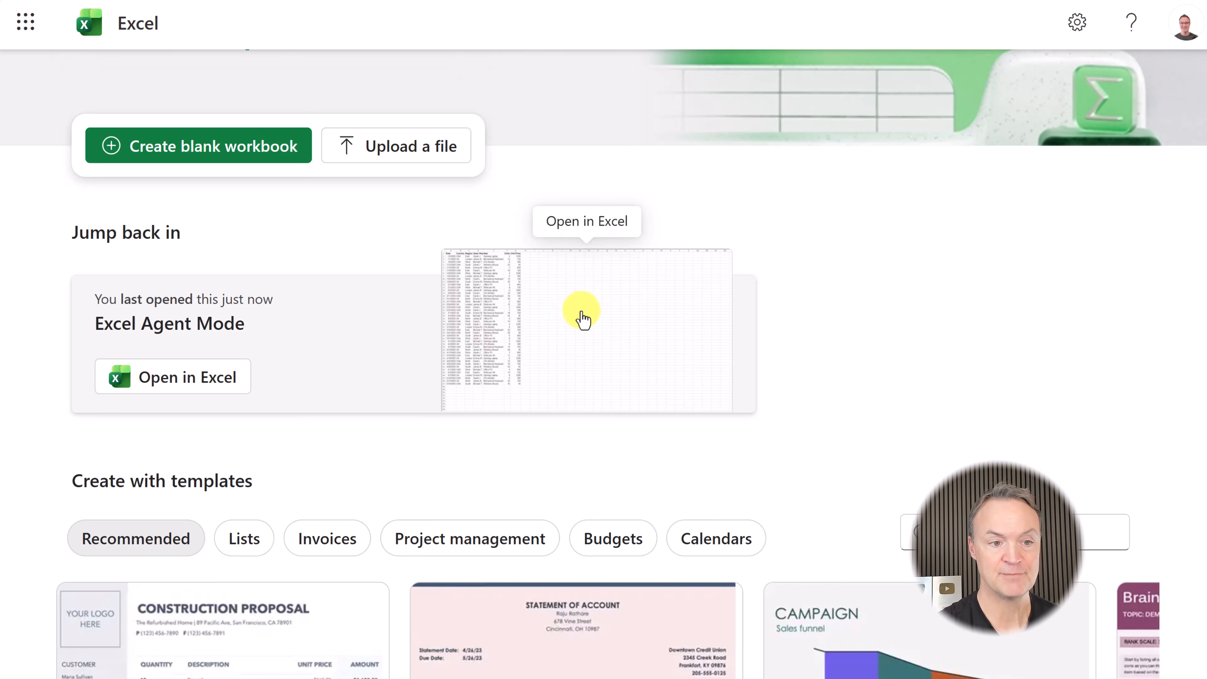
left_click(593, 323)
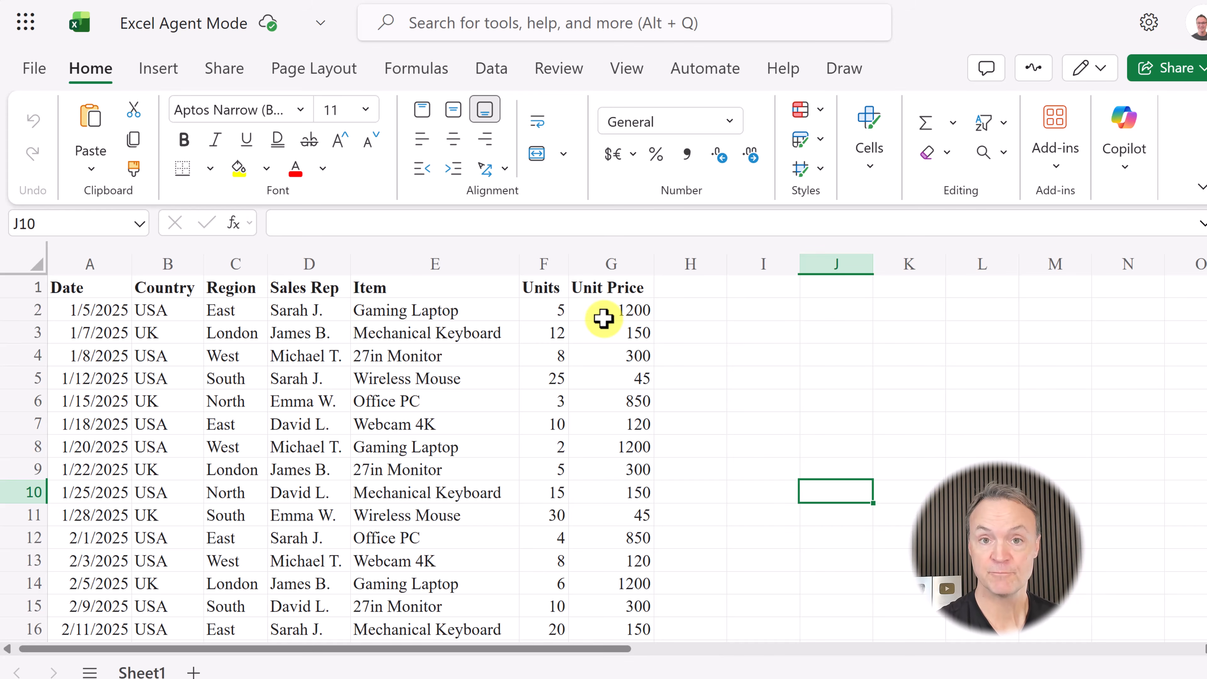
Step: Search the add-ins for "agent mode" and add Excel Labs, a Microsoft Garage project
left_click(1060, 177)
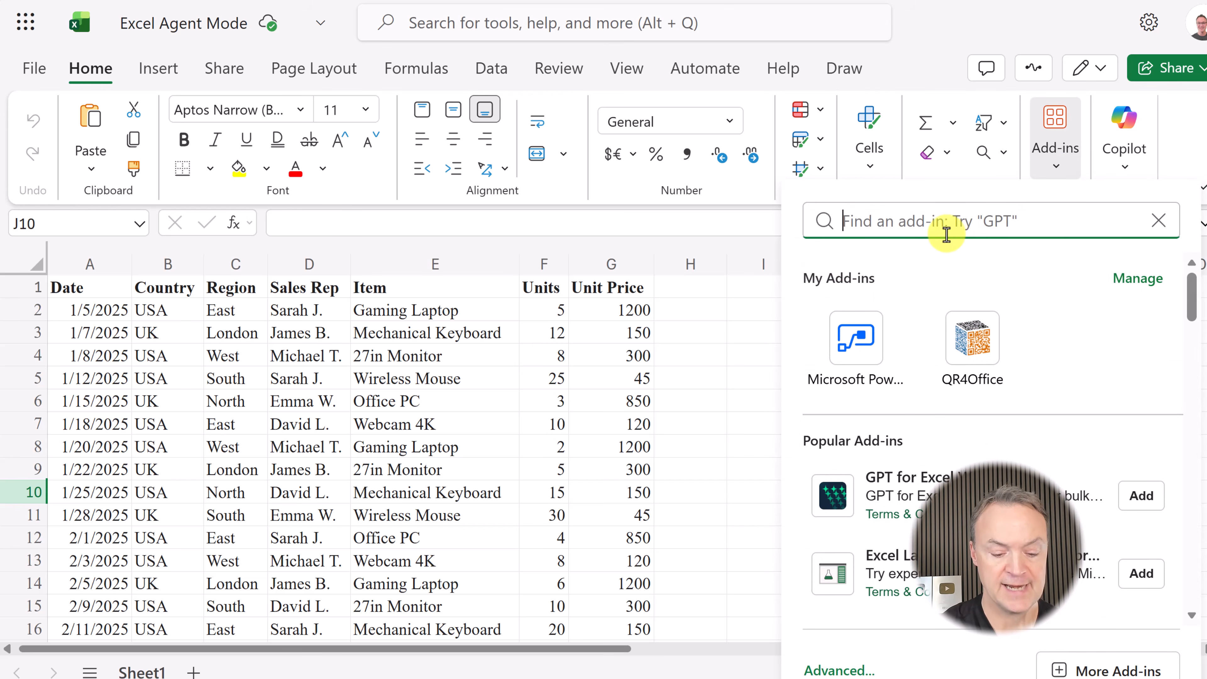
type("agent mode")
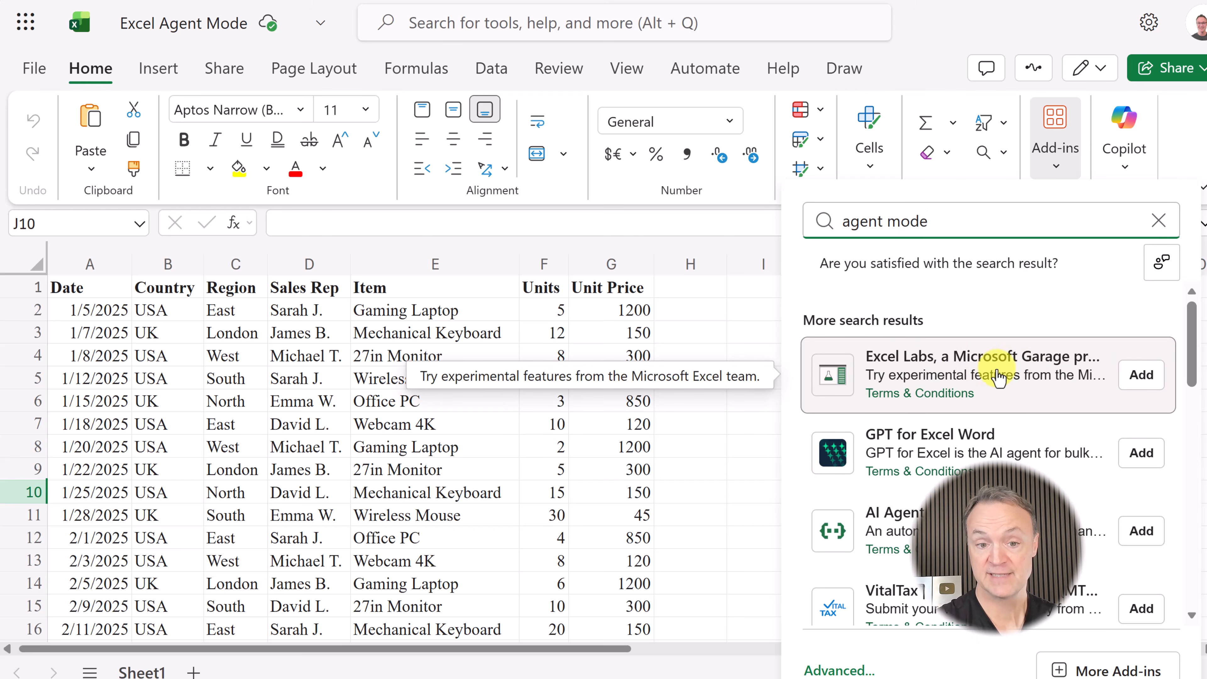
left_click(1160, 387)
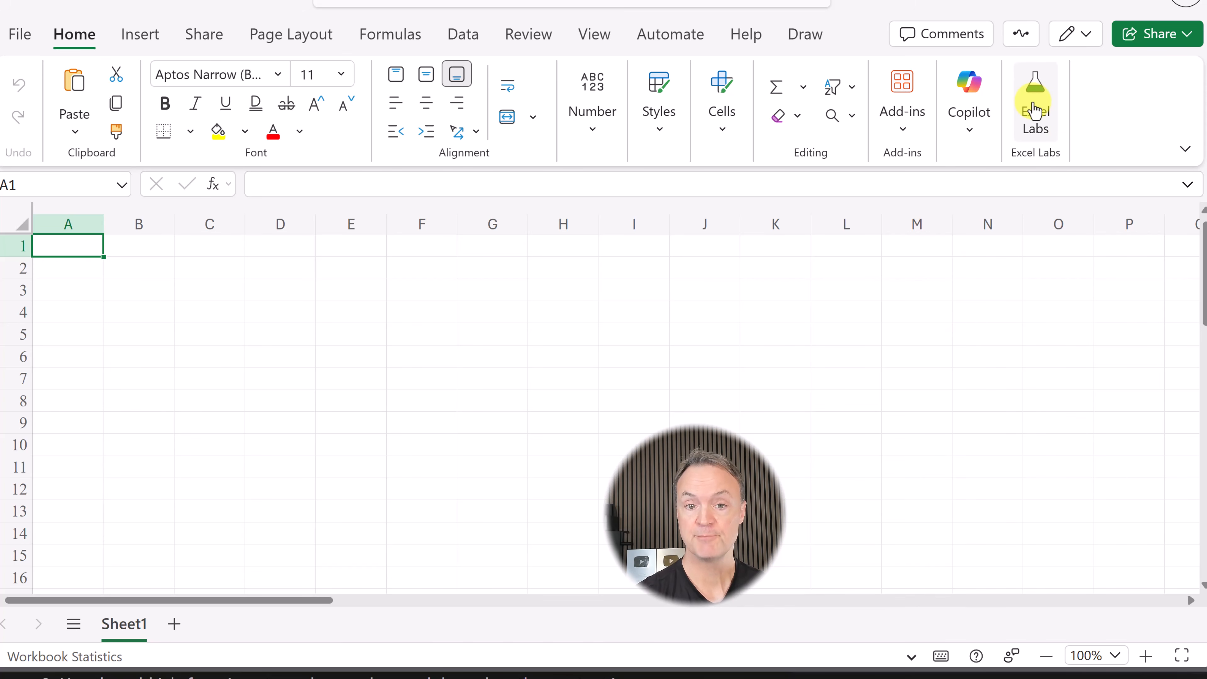
Step: Turn on Copilot's Frontier features and accept previewing them in the blank workbook
left_click(969, 142)
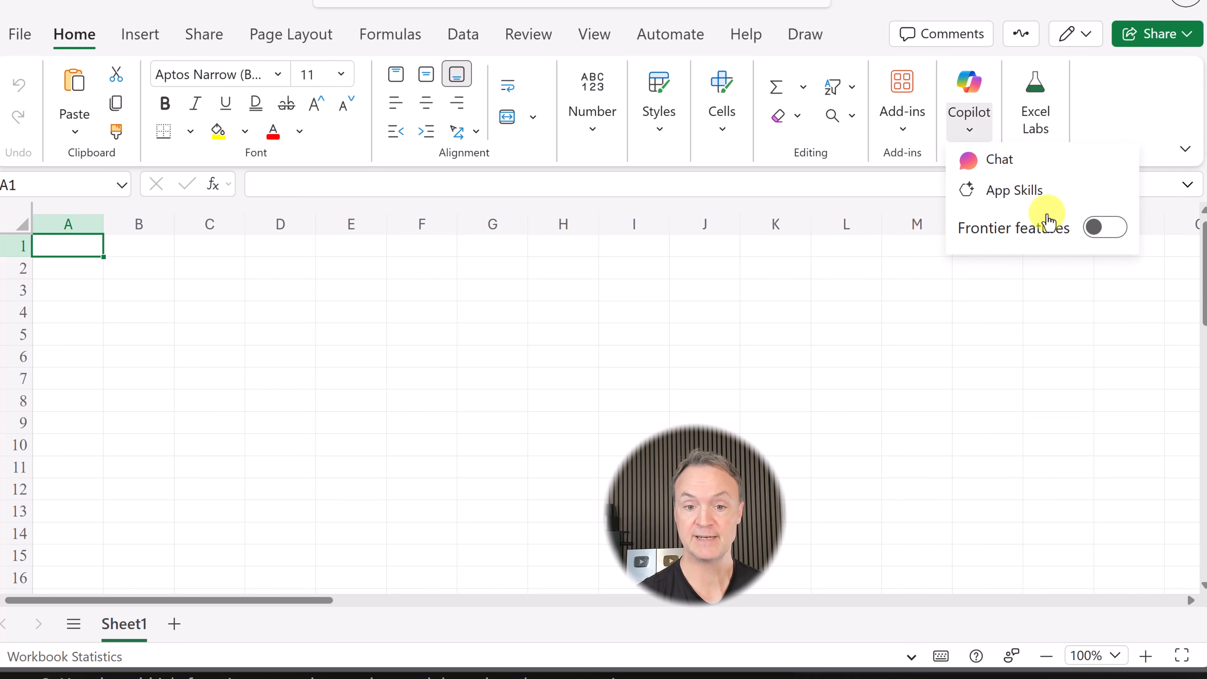
left_click(1124, 233)
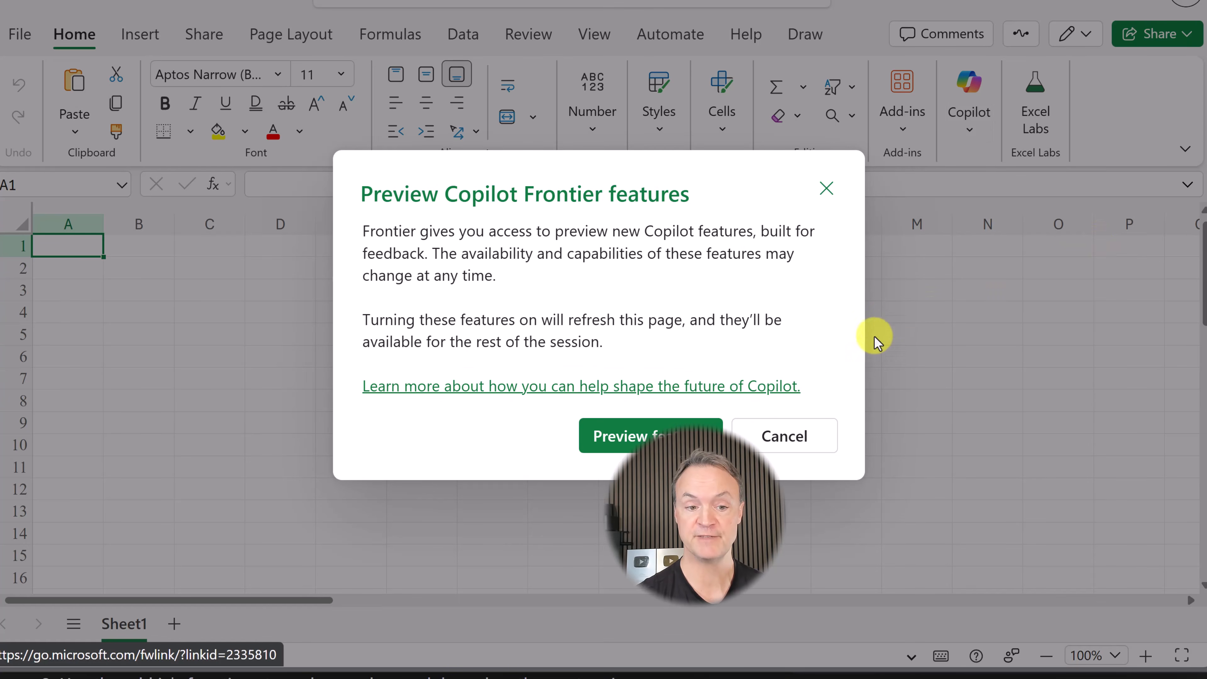
left_click(664, 449)
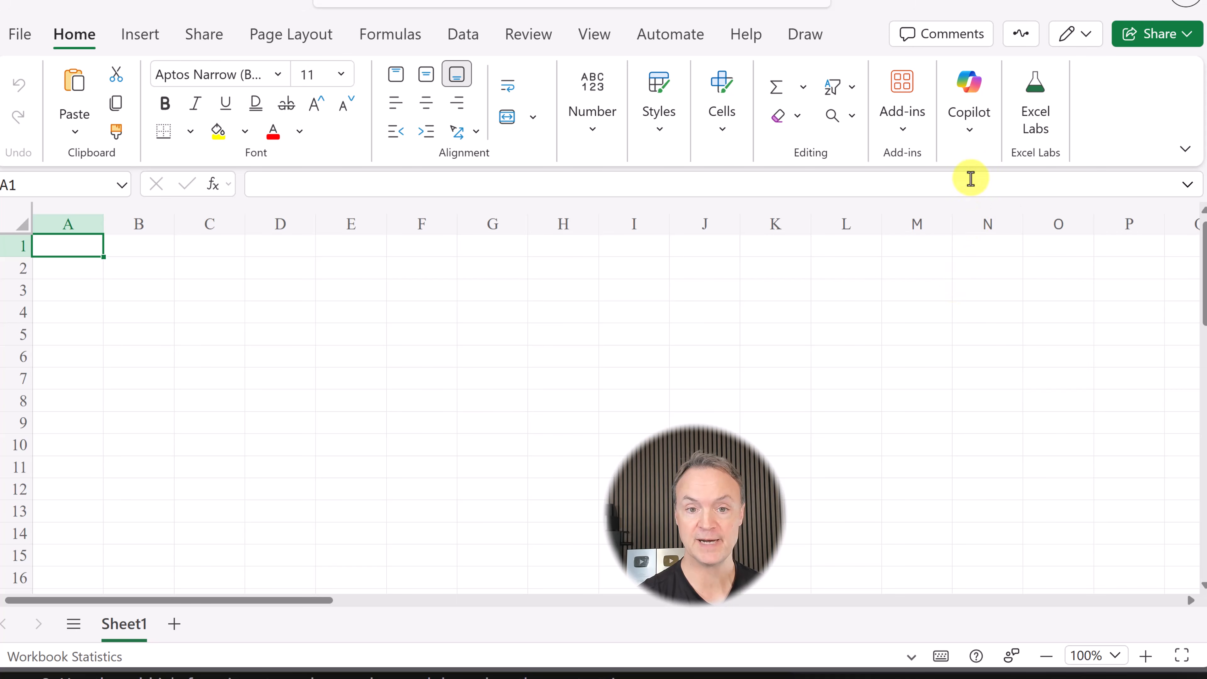
Step: Start a Copilot chat in the workbook and enable Agent mode (Frontier) for it
left_click(969, 128)
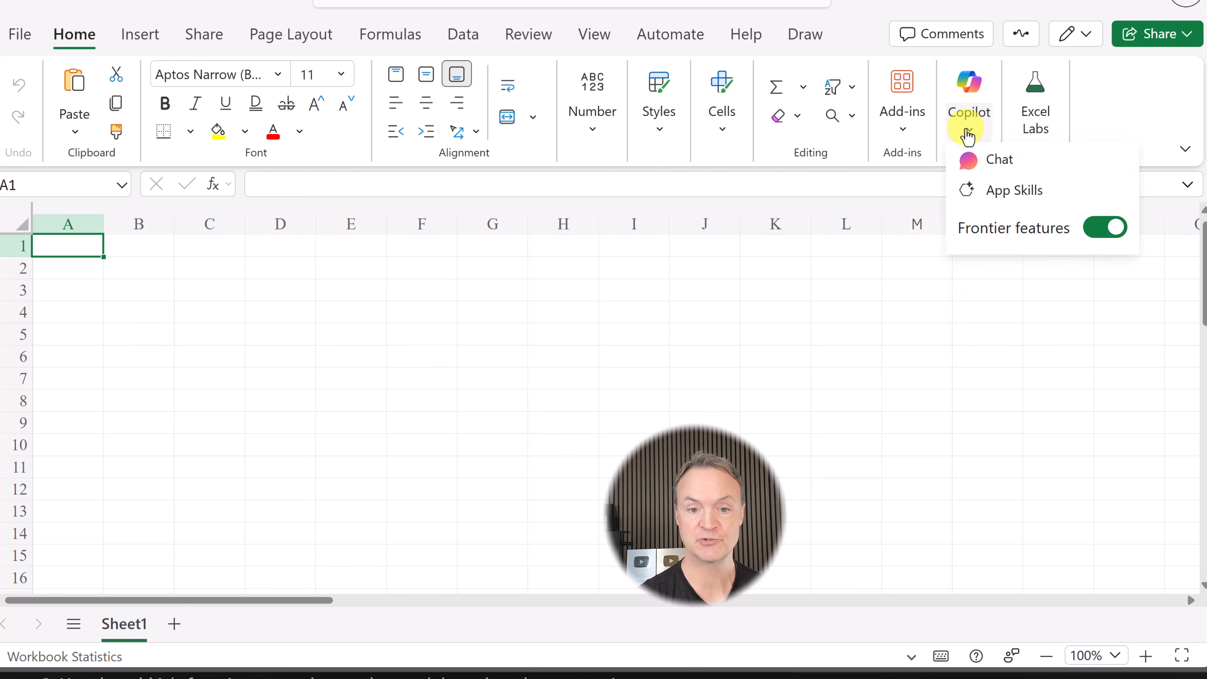
left_click(988, 158)
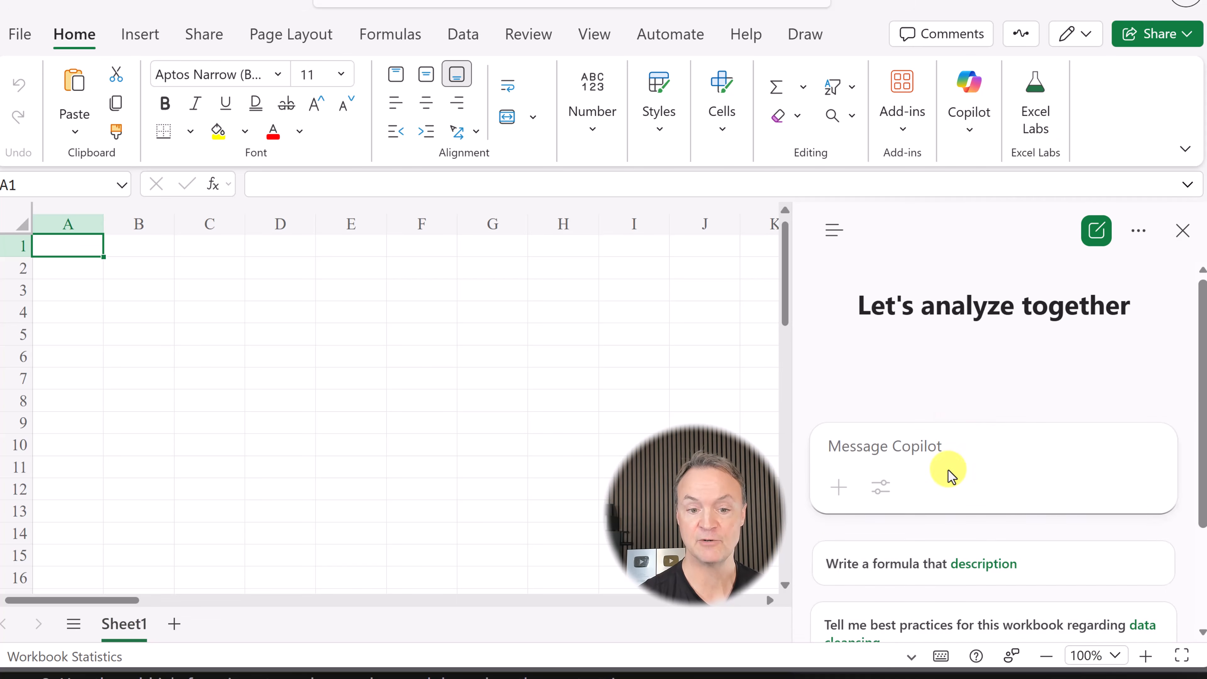
left_click(881, 499)
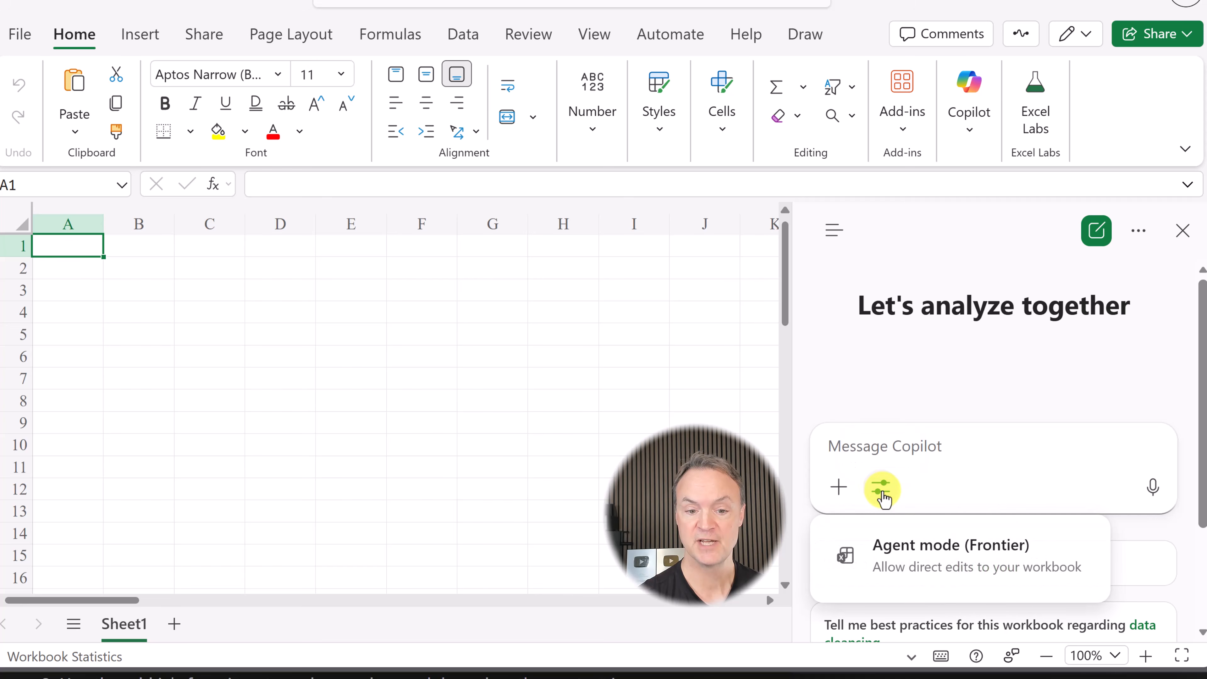
left_click(967, 564)
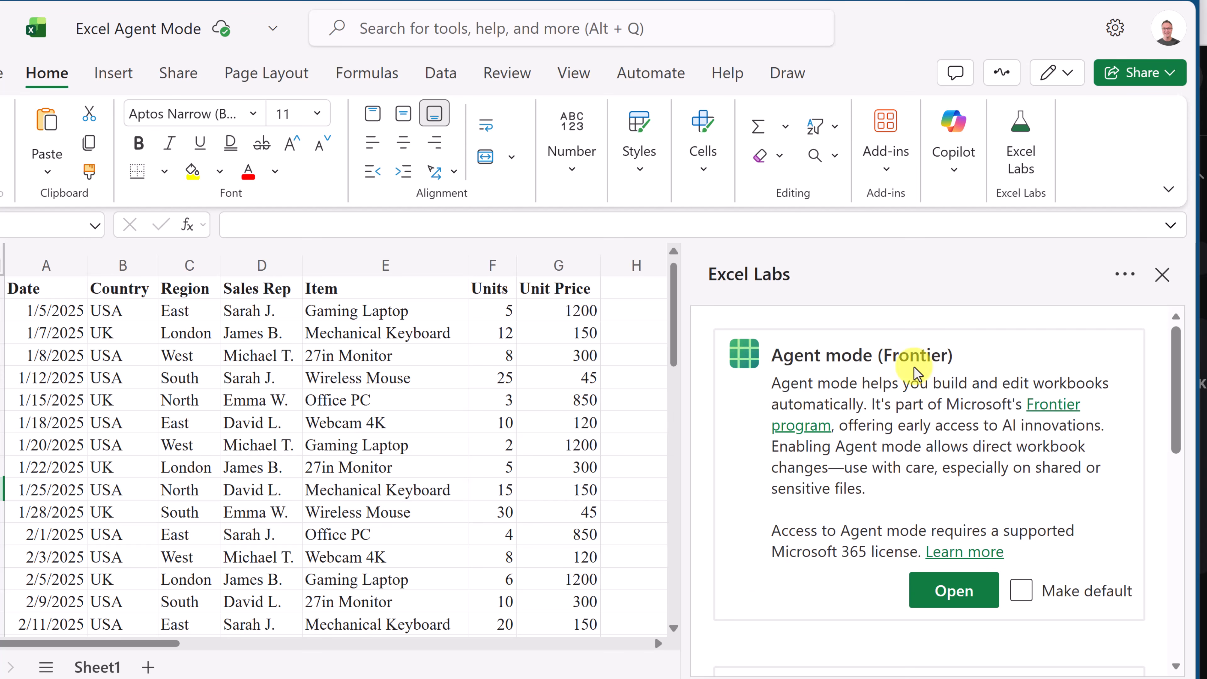
Step: Open Agent mode and request a Total Revenue column, a new-sheet PivotTable by Region and Item, and a clustered bar chart of the top 5 items by revenue
left_click(952, 591)
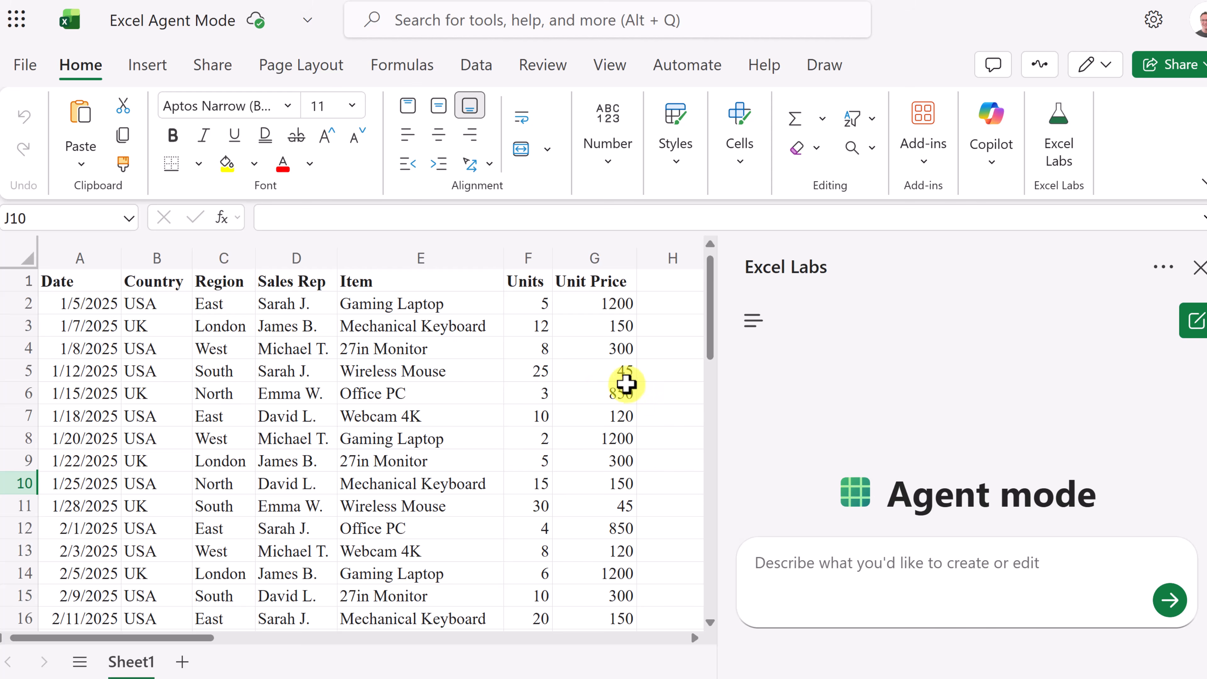
left_click(803, 564)
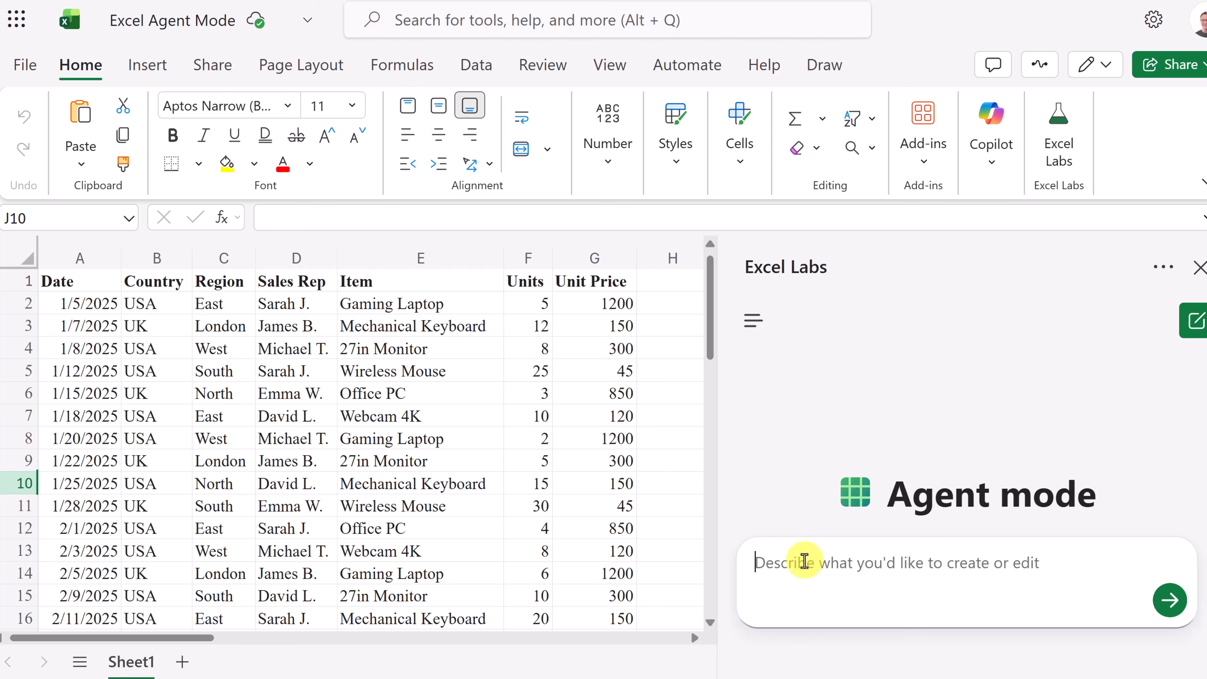
type("Analyze this sales data. I need you to first add a column calculating Total Revenue for each sale. Then, create a new worksheet with a PivotTable summarizing Total Revenue by Region and Item. Finally, on that same new sheet, create a clustered bar chart visualizing the top 5 selling items by revenue.")
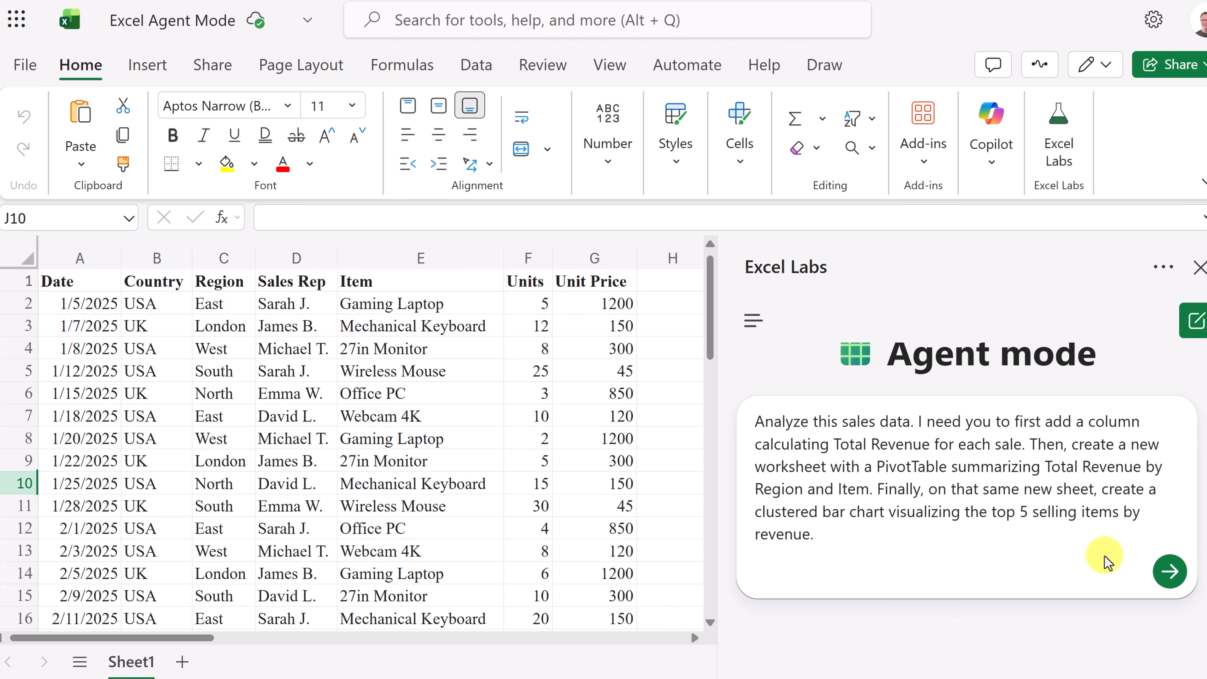
left_click(1170, 572)
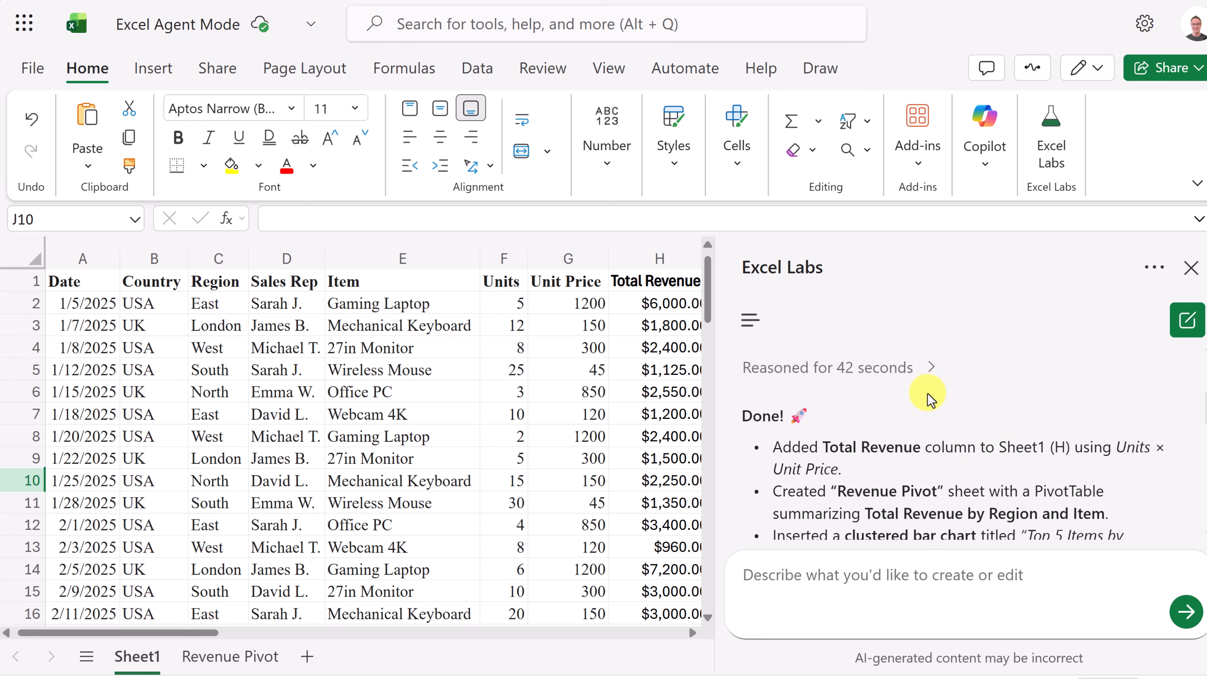
Step: Review the agent's summary and check the Total Revenue formulas in cells H2 and H3 of Sheet1
scroll(926, 406, "down", 2)
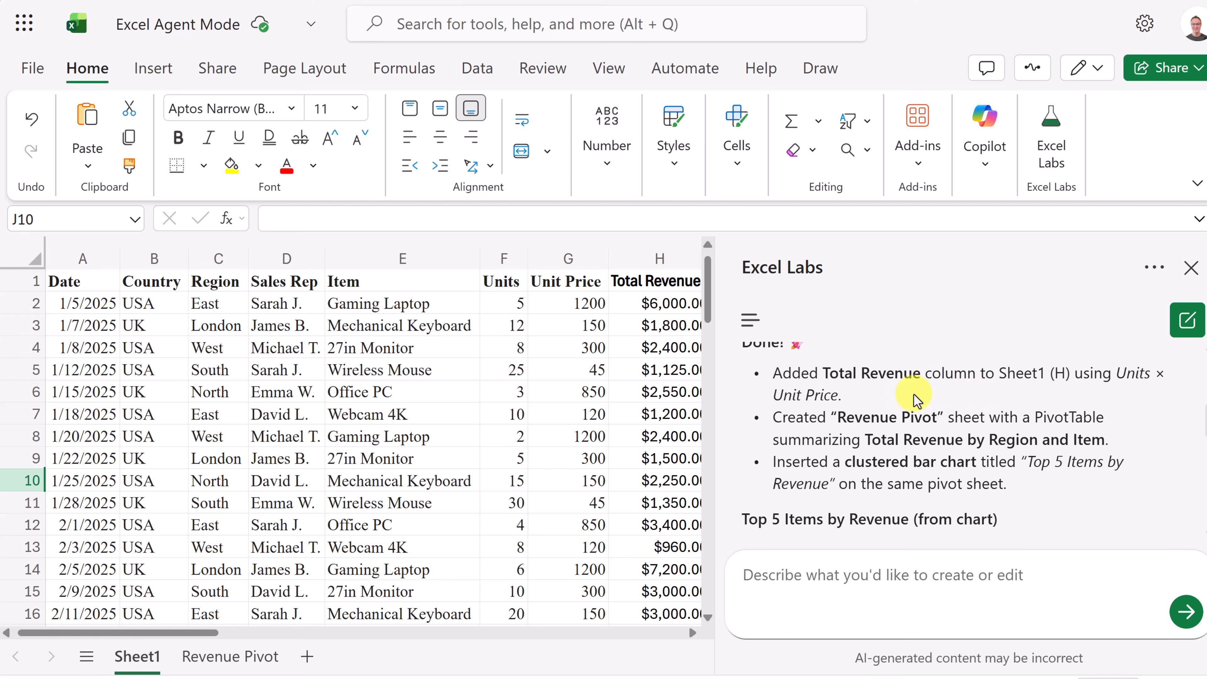
left_click(660, 304)
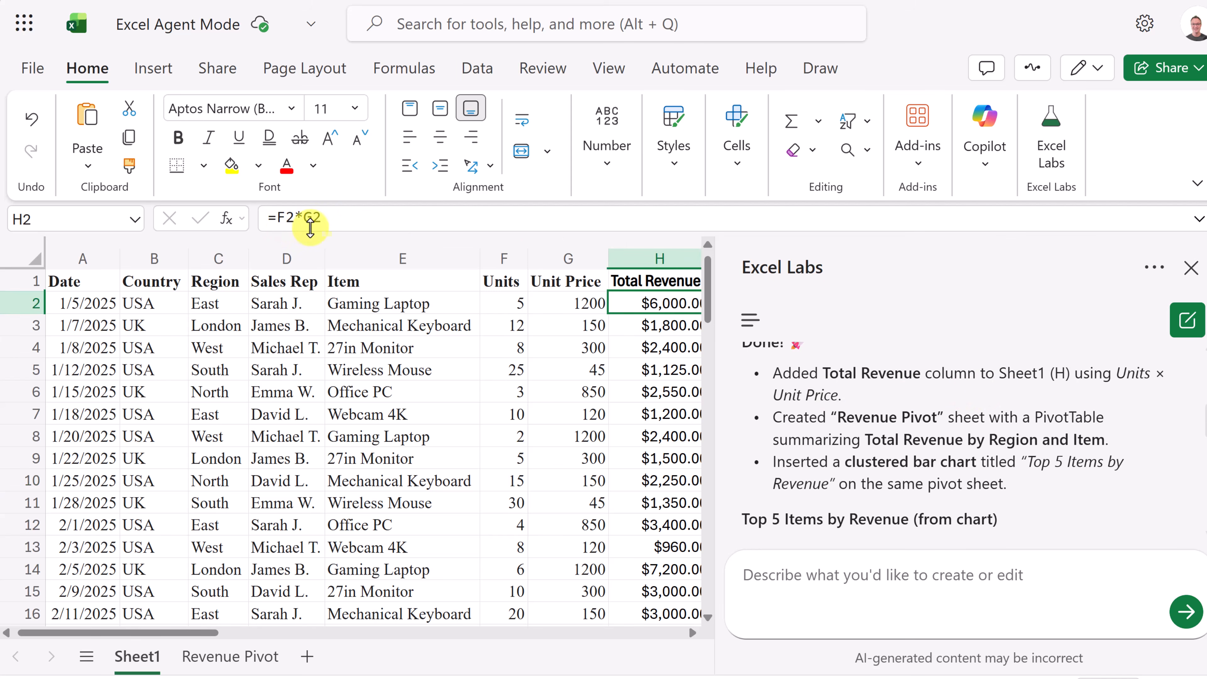
left_click(668, 319)
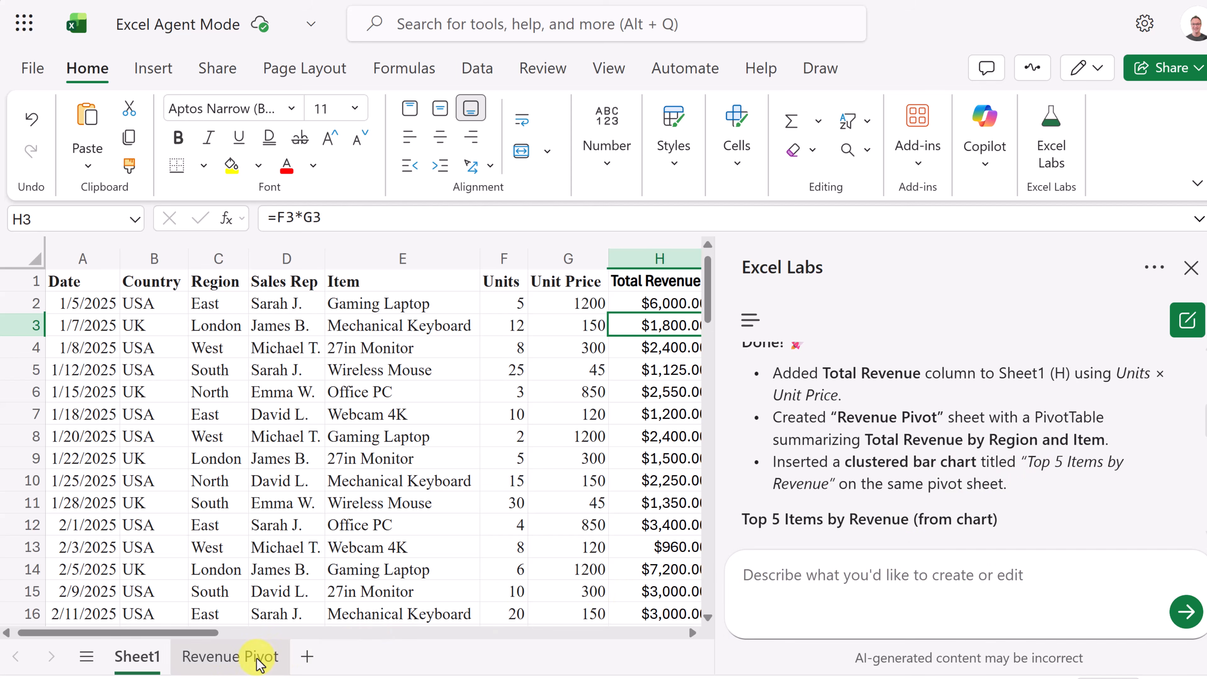
Step: Go to the Revenue Pivot sheet, close the Excel Labs pane, and examine the PivotTable and its fields
left_click(232, 657)
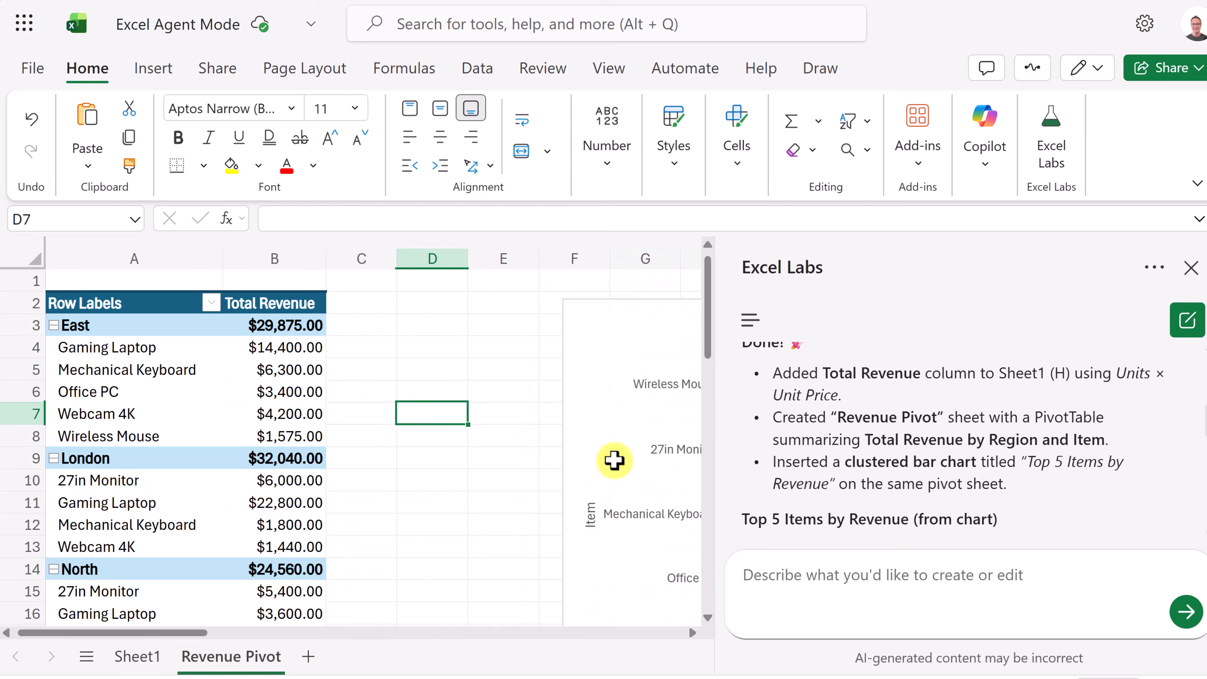
left_click(1191, 267)
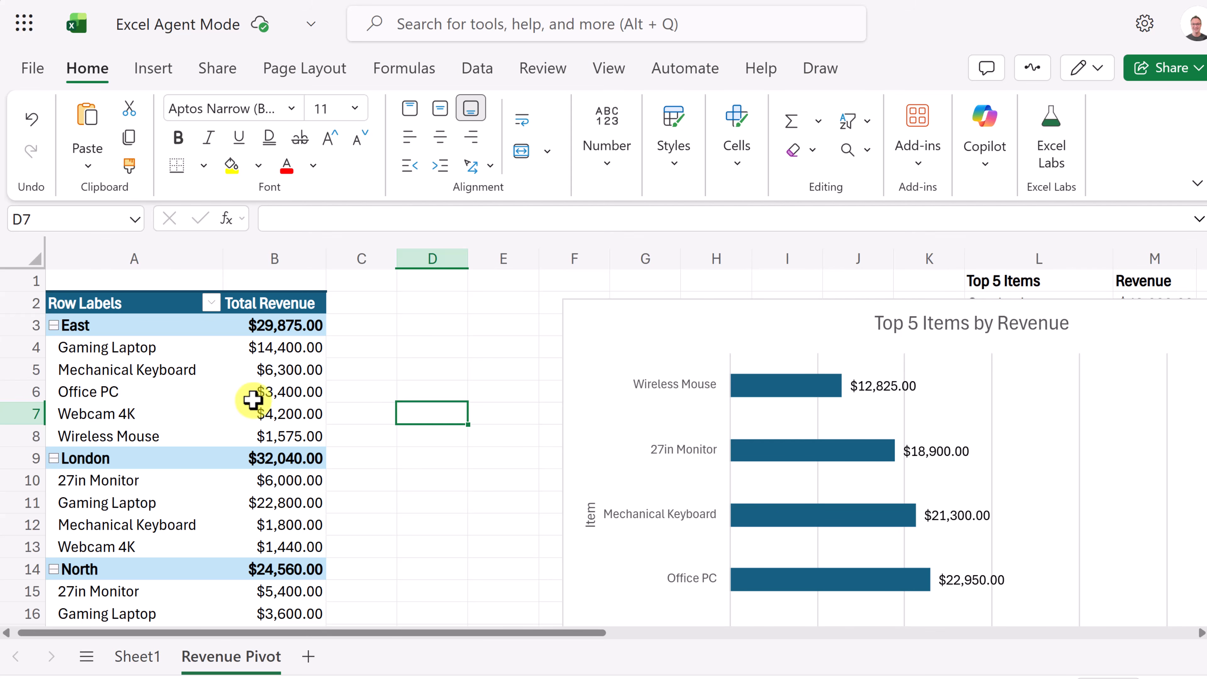
left_click(167, 389)
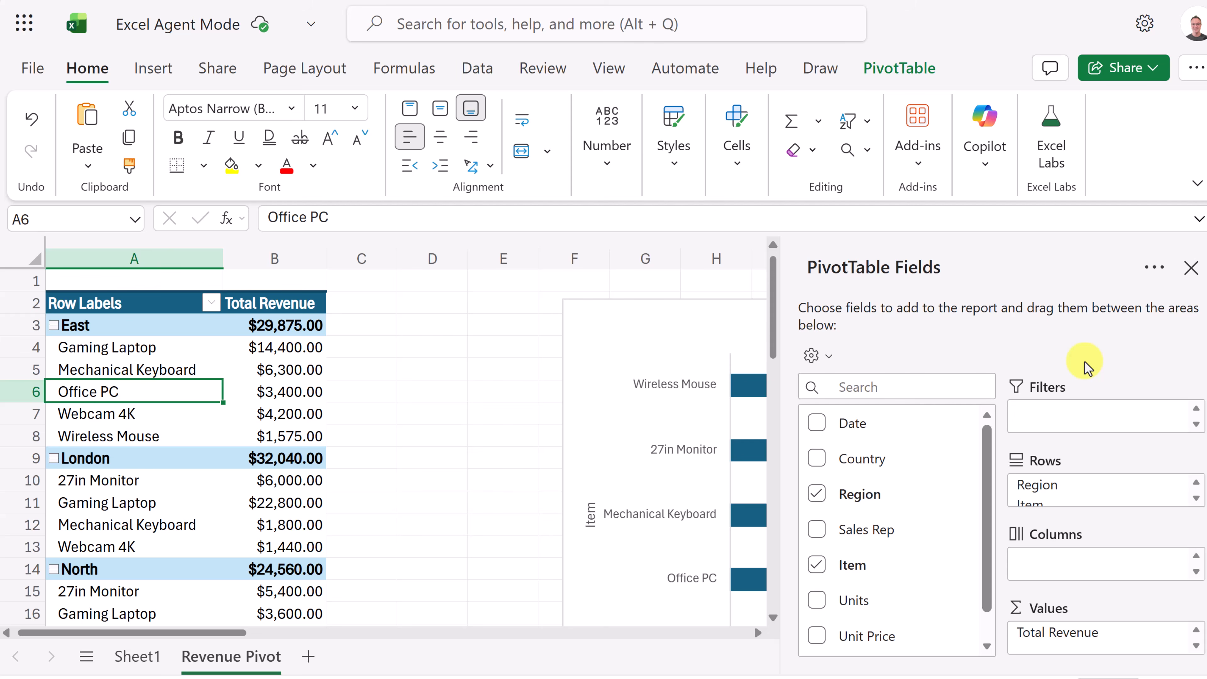
left_click(1191, 267)
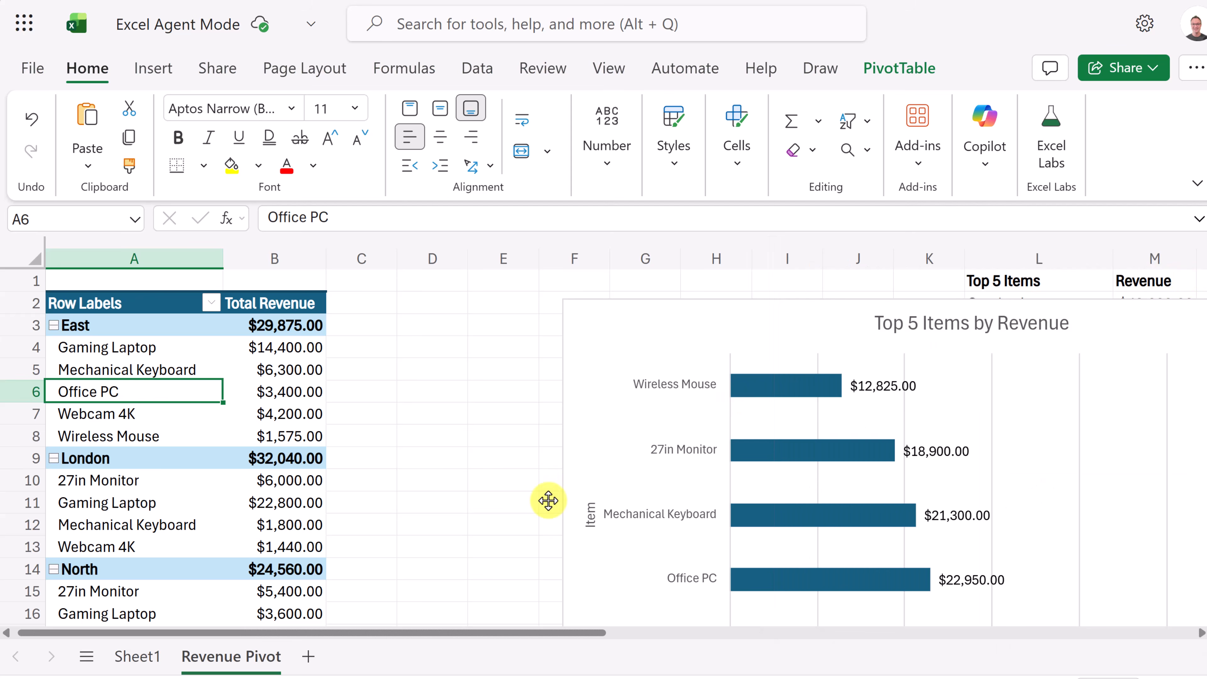
Step: Examine the Top 5 Items by Revenue chart and the remaining regions of the PivotTable
scroll(474, 507, "down", 2)
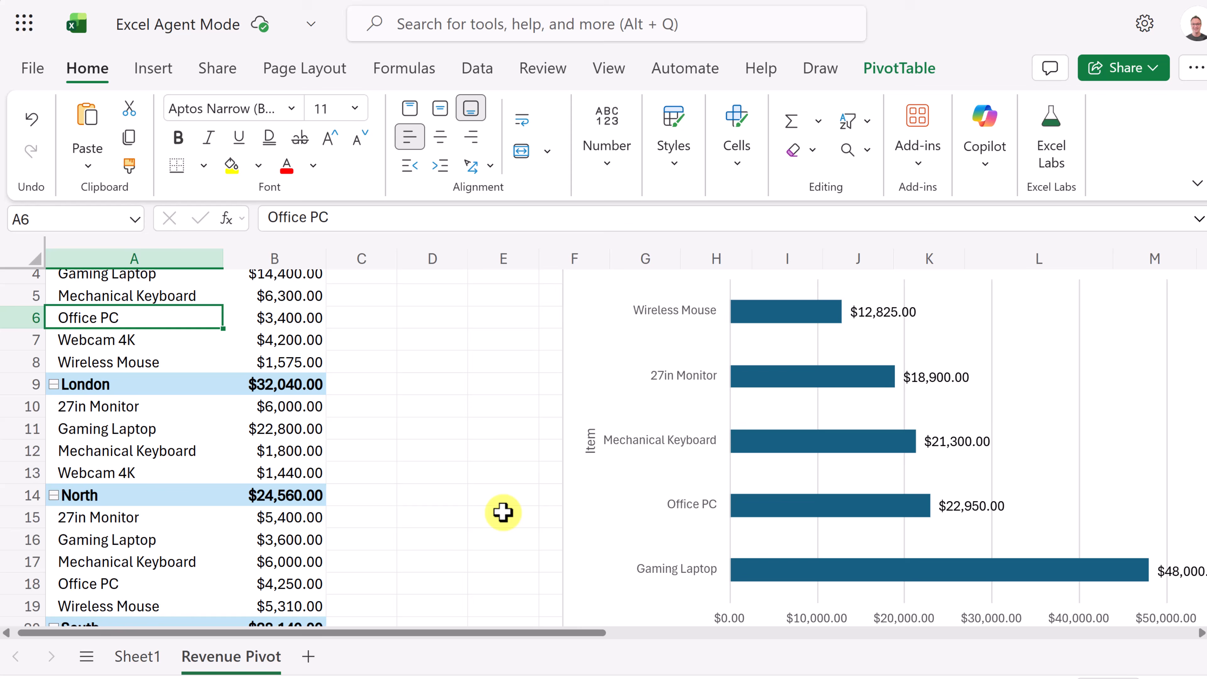
left_click(593, 531)
scroll(604, 537, "down", 2)
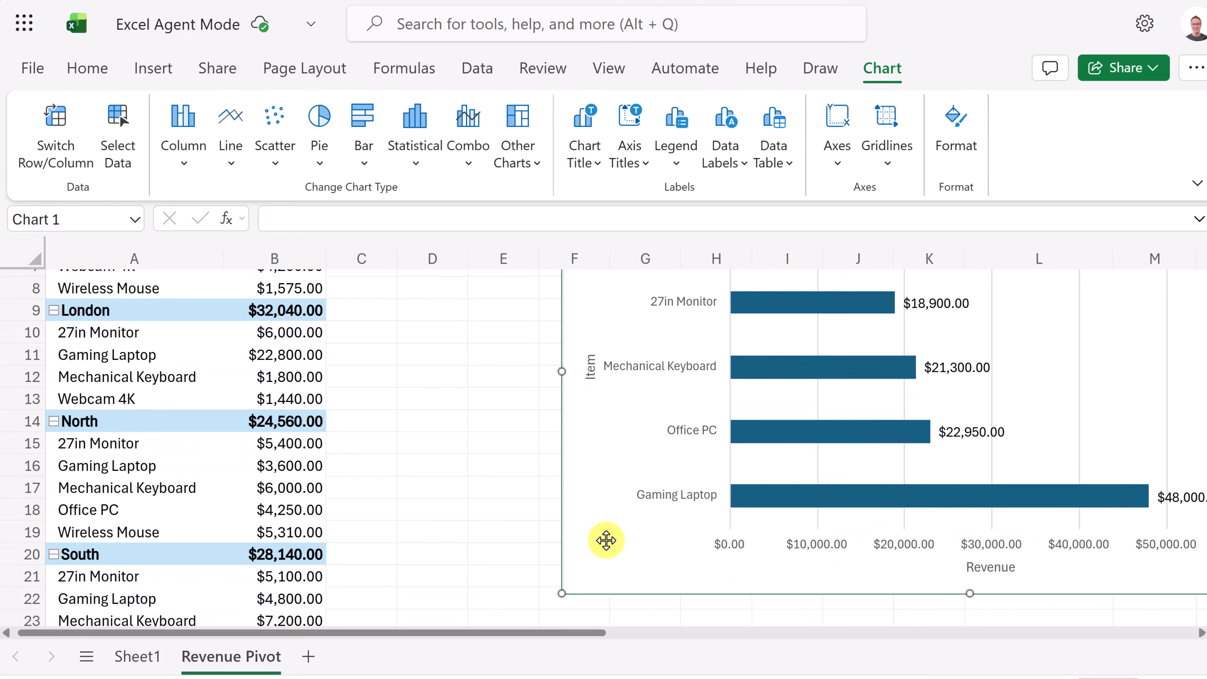
scroll(607, 539, "up", 2)
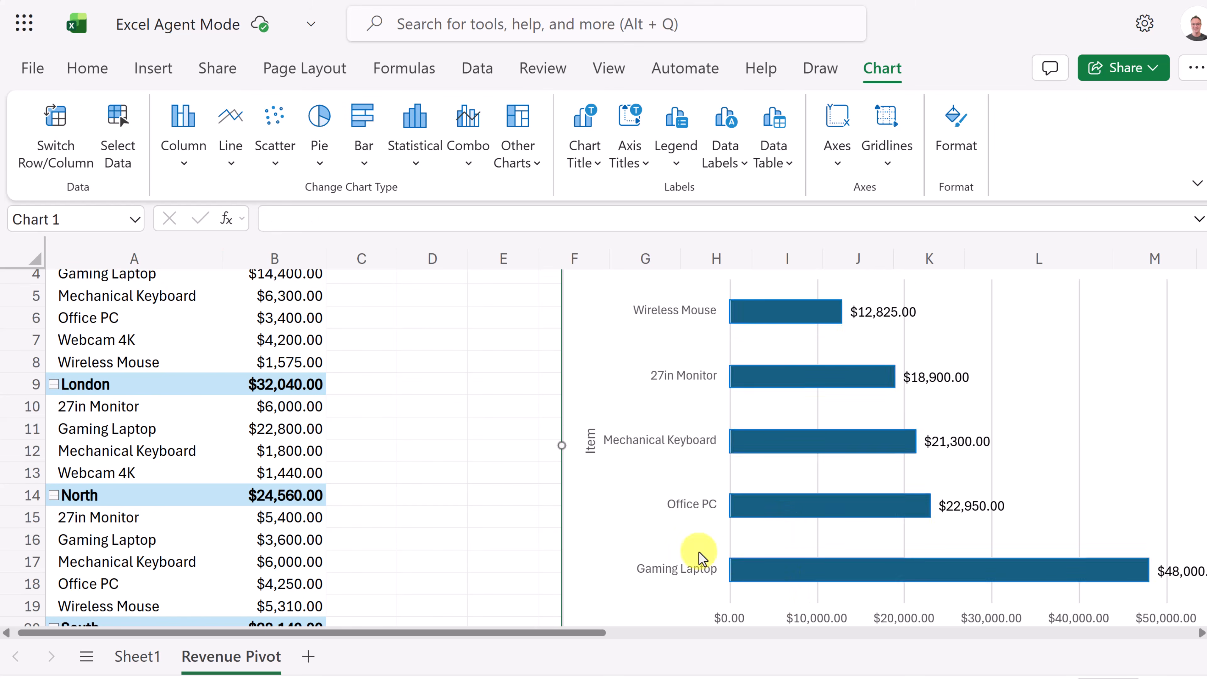
scroll(453, 509, "down", 5)
scroll(431, 518, "down", 2)
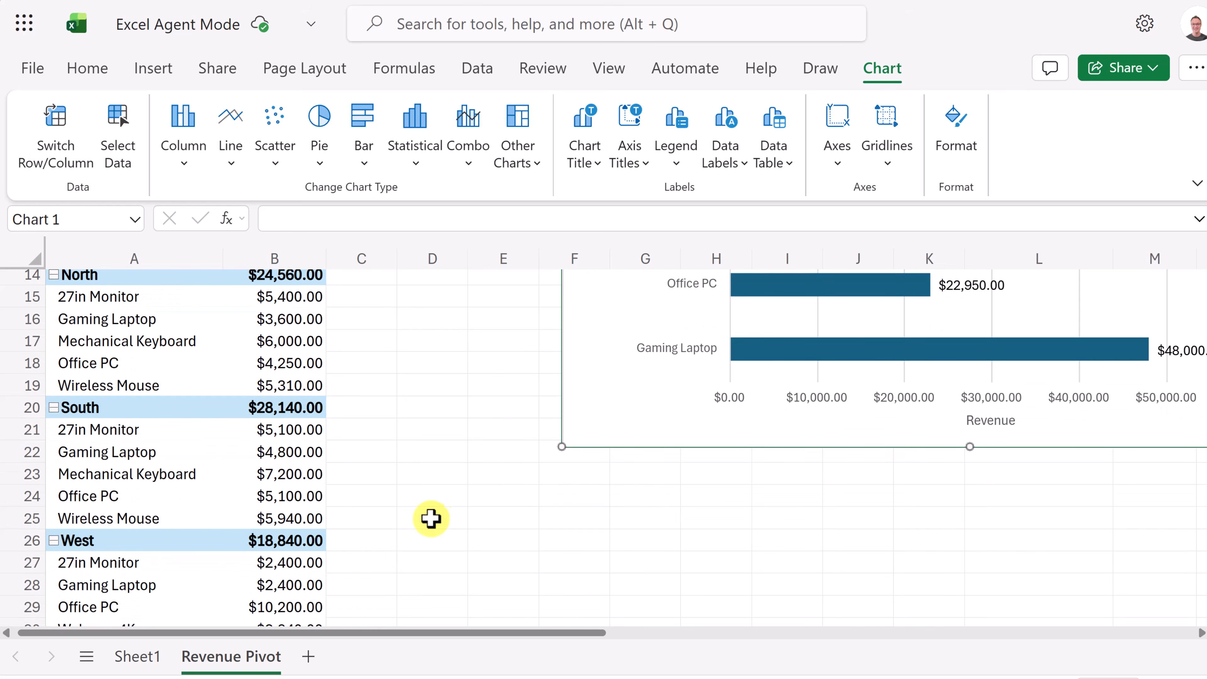
scroll(434, 530, "up", 7)
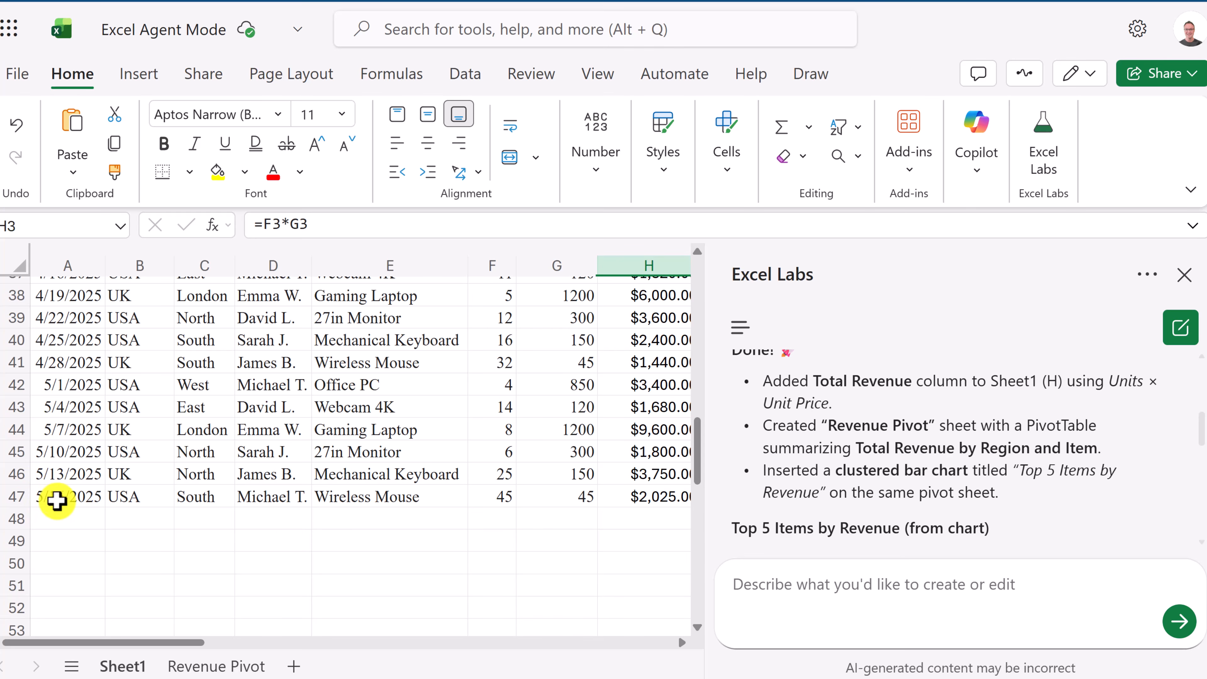
Step: Ask Agent mode to generate 50 more rows of random sales data with the same pattern and columns, appended to the bottom of the dataset
left_click(808, 585)
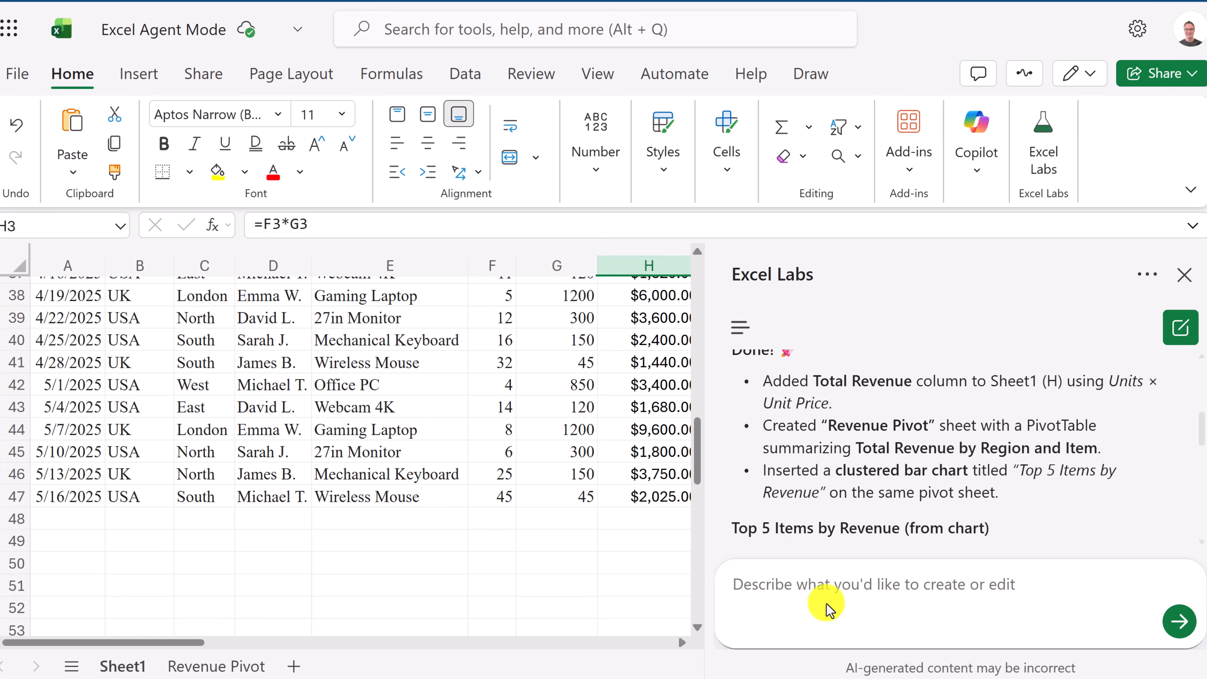
type("I need more data for this demo. Please generate 50 more rows of random sales data following the exact same pattern and columns as the table above, and append it to the bottom of the dataset.")
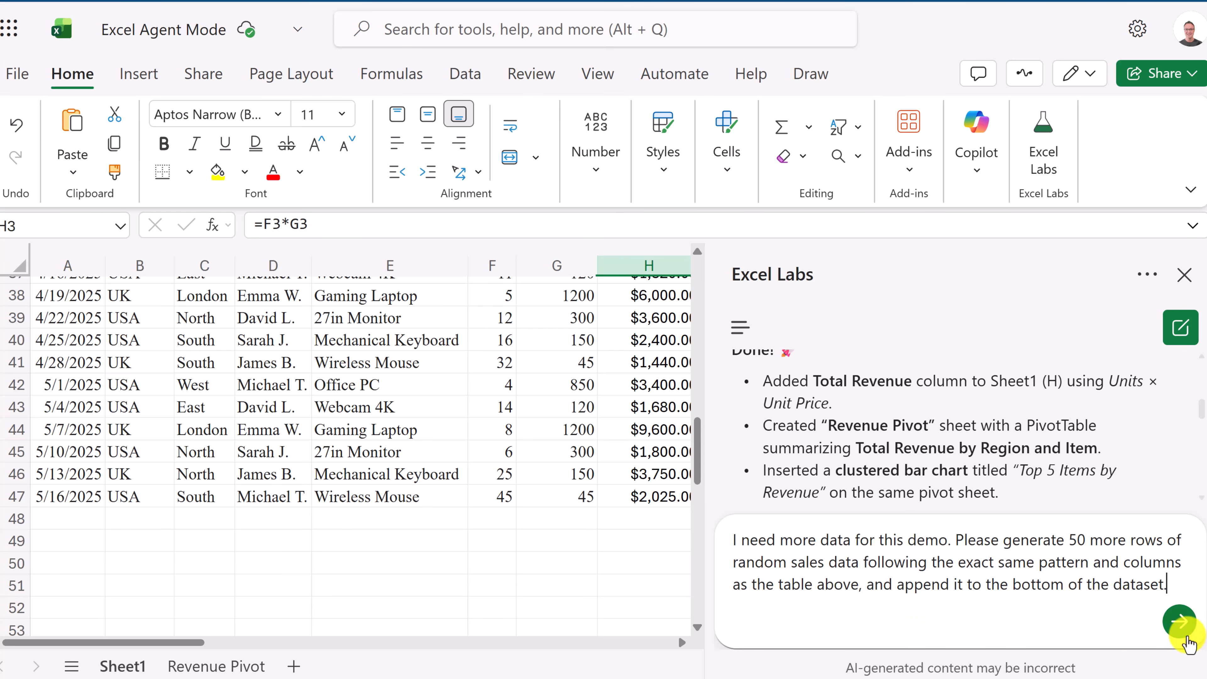
left_click(1179, 627)
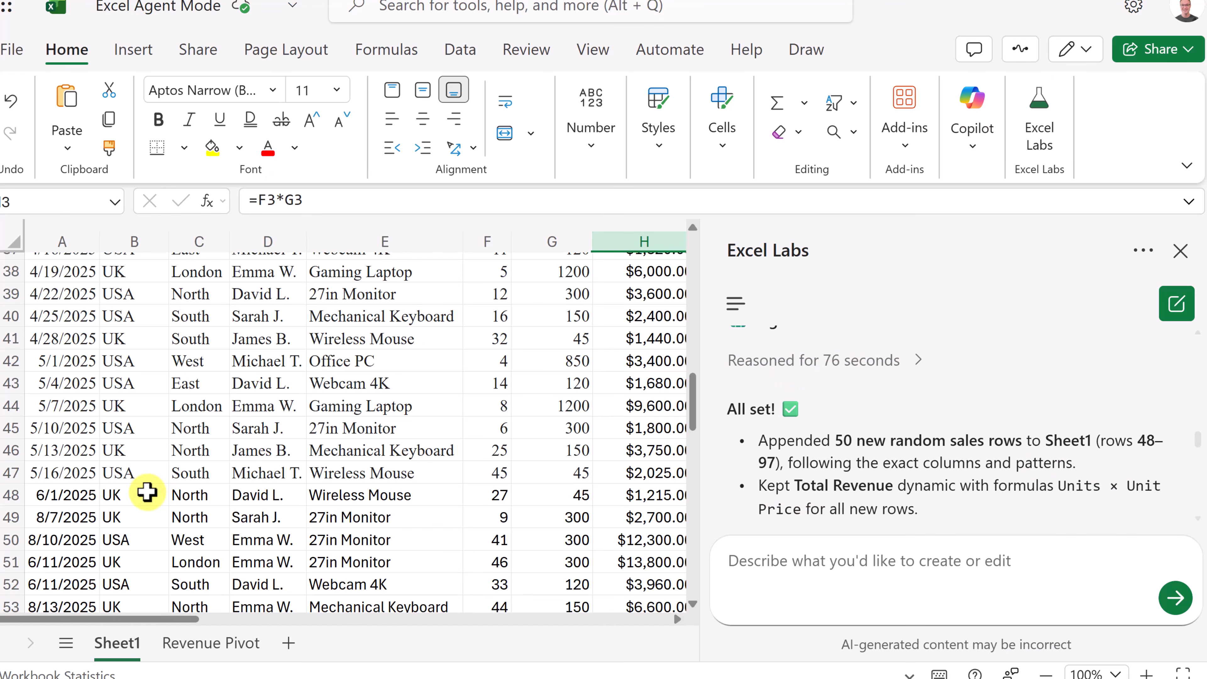
Step: Check the newly appended sales rows at the end of the Sheet1 dataset and read the agent's summary of the changes
scroll(146, 492, "down", 3)
scroll(146, 492, "down", 12)
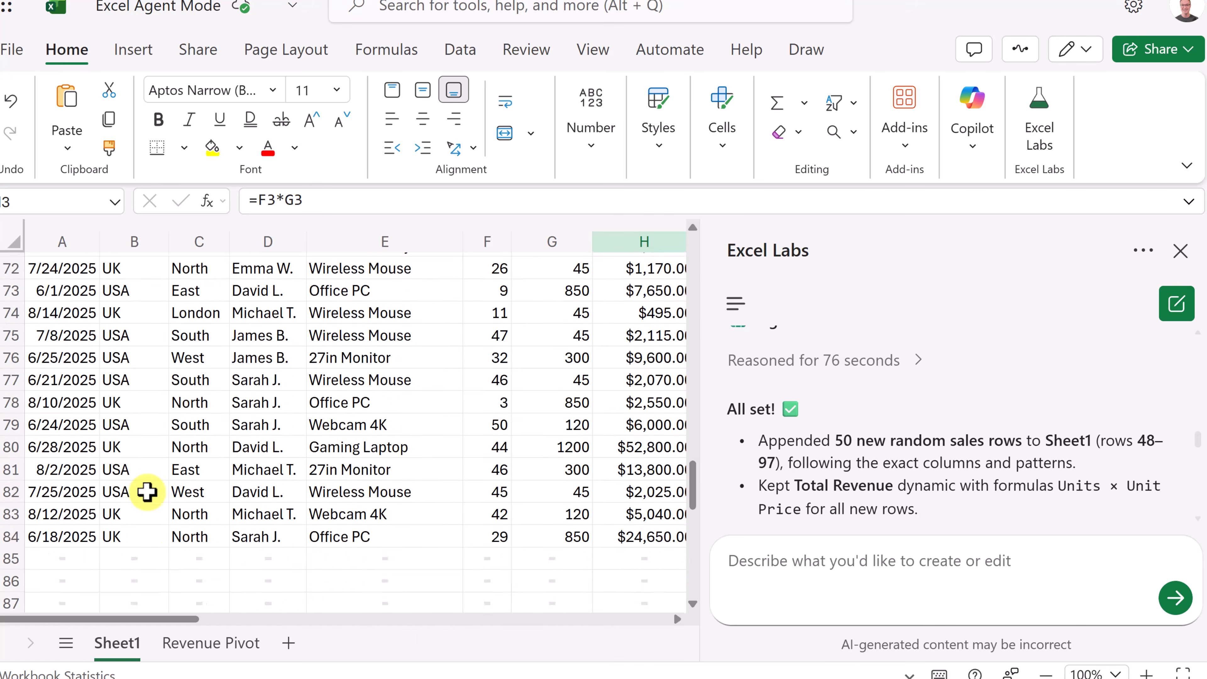
scroll(147, 492, "down", 1)
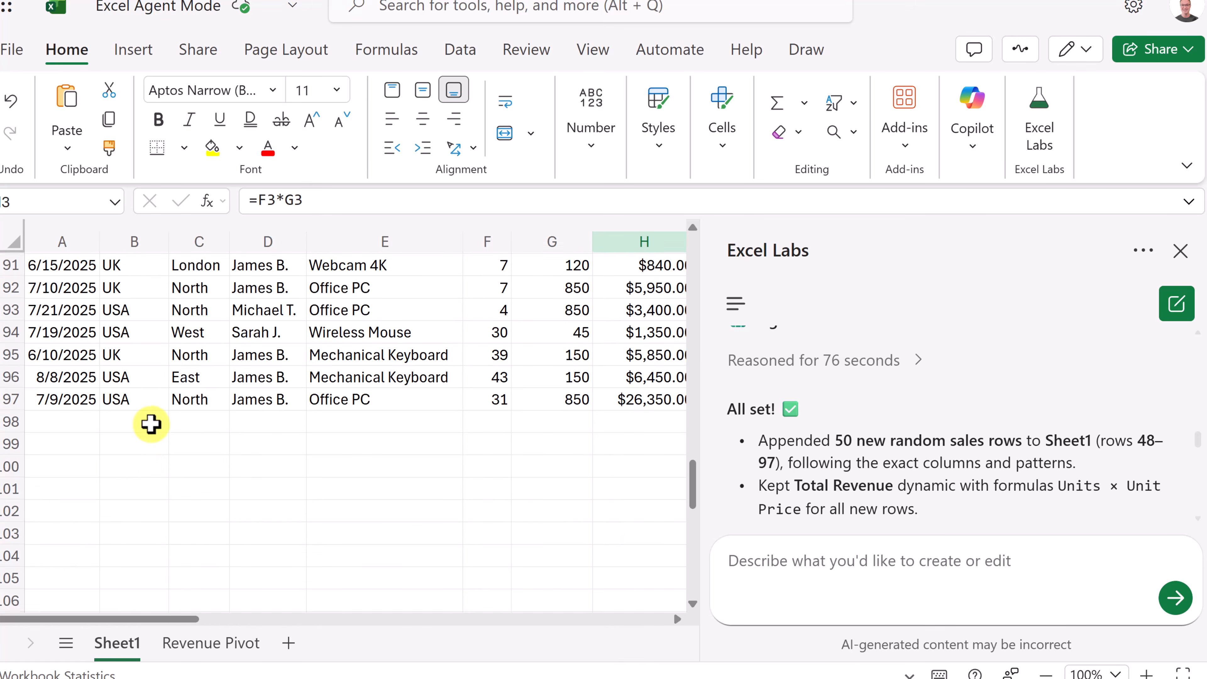
scroll(151, 423, "up", 3)
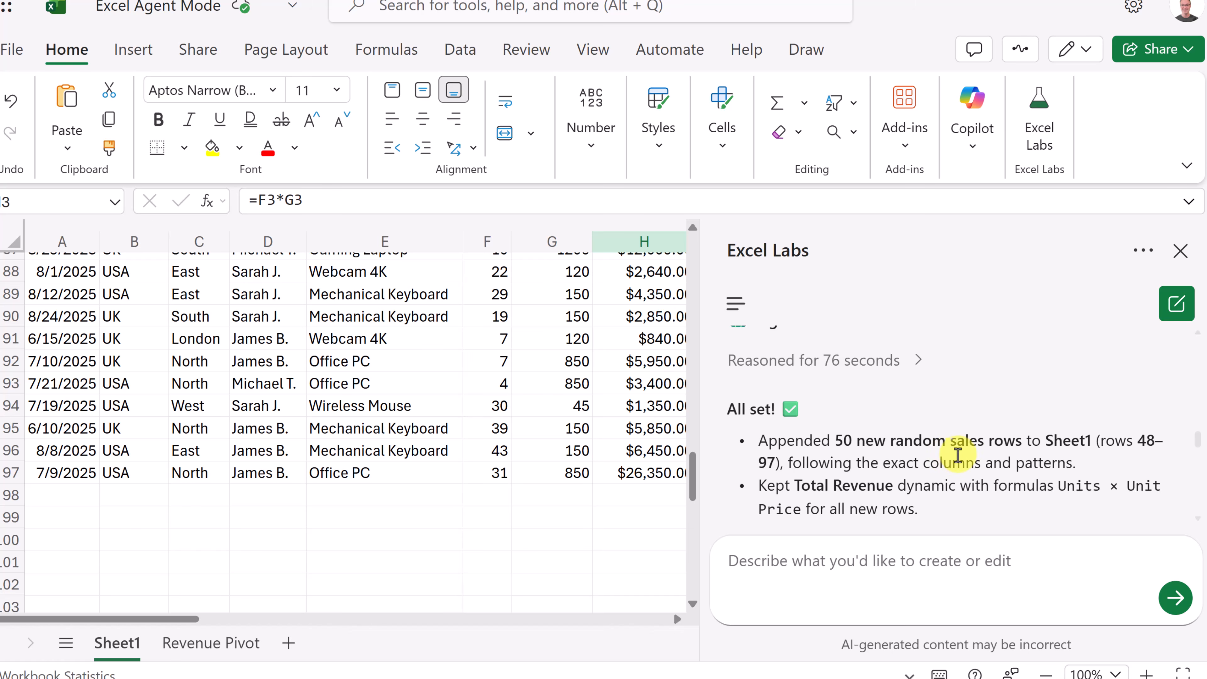
scroll(964, 461, "down", 2)
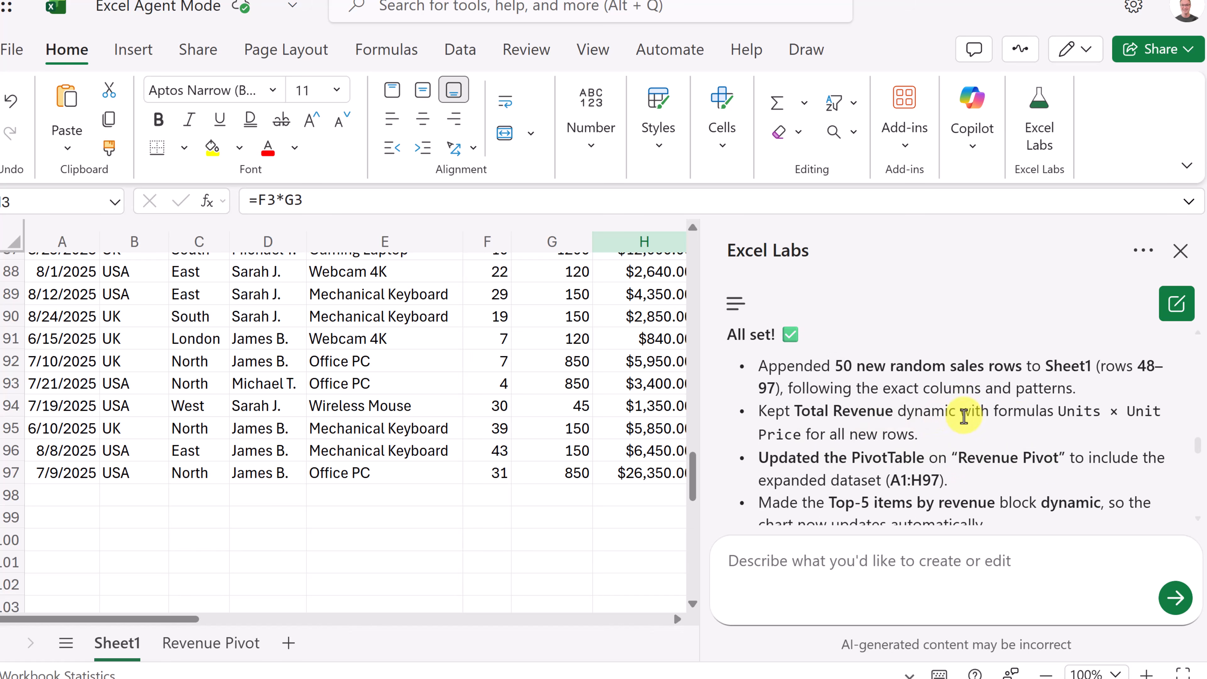
scroll(988, 414, "down", 2)
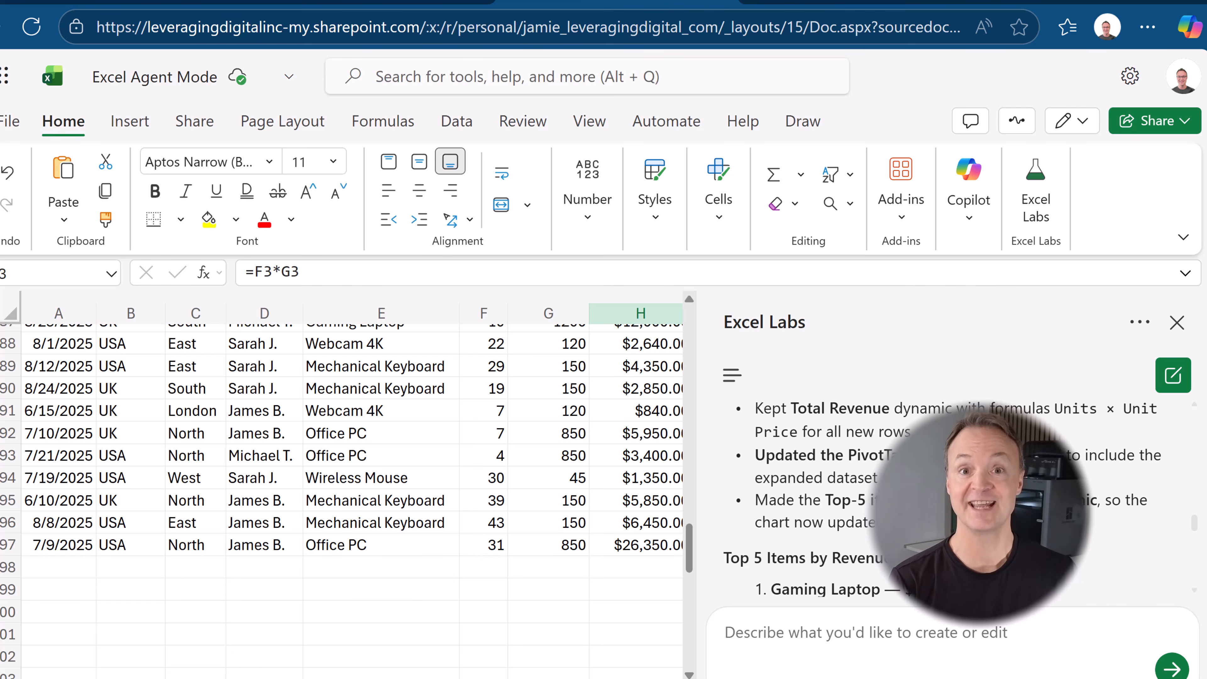
Step: Ask Agent mode for a dashboard overview on new sheets with charts of Total Revenue by Date, Total Units Sold by Item and Revenue by Country
left_click(795, 636)
type("I need a dashboard overview of this data. Please create:  Chart showing Total Revenue by Date.  Chart showing Total Units Sold by Item.  A Chart showing the breakout of Revenue by Country. Please create these on new sheets.")
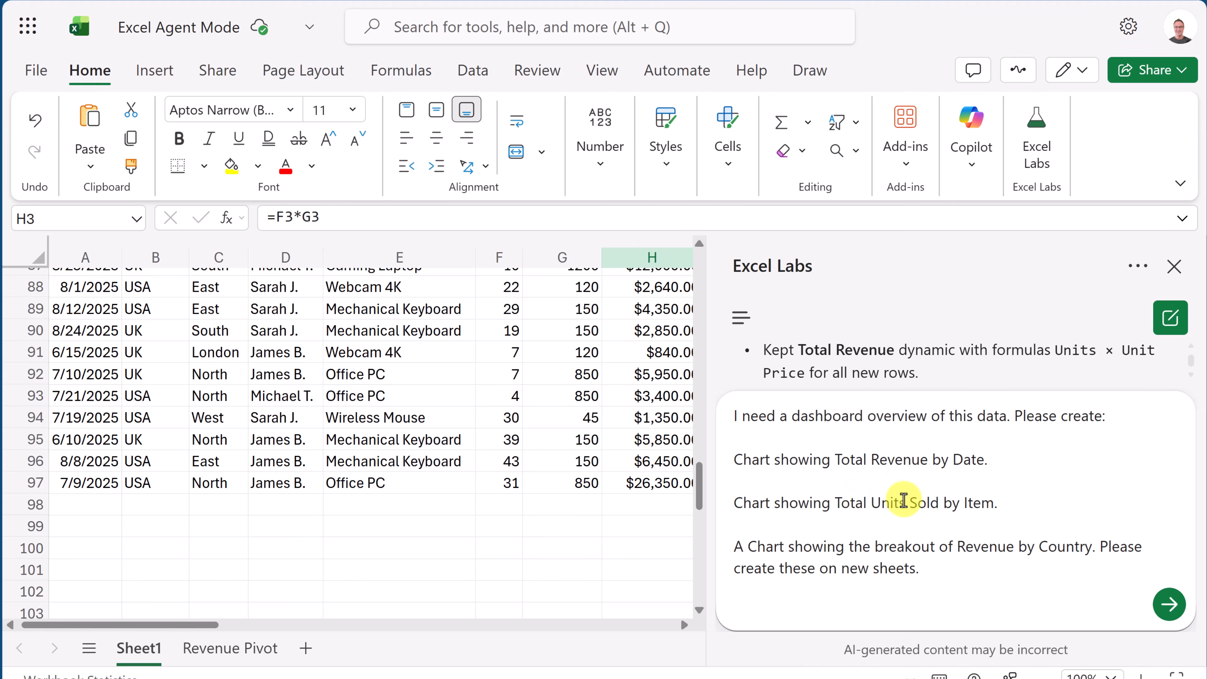
left_click(1168, 604)
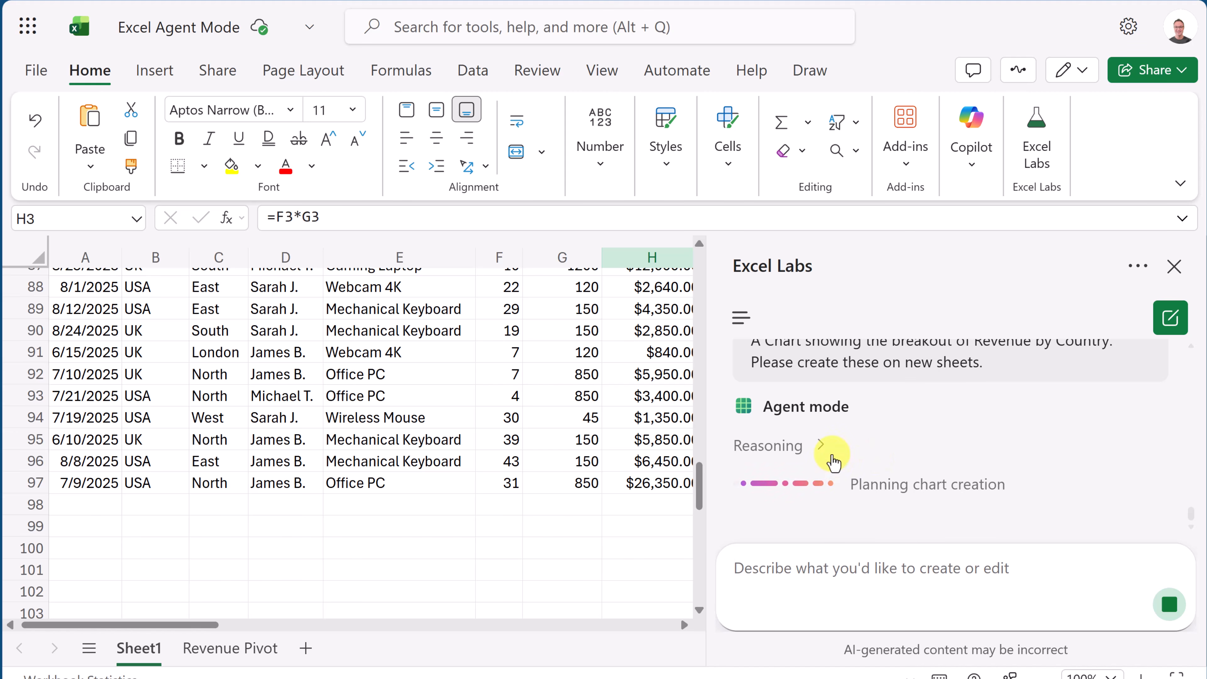
Step: Expand the agent's reasoning and read the activity details for planning and creating the three charts
left_click(821, 449)
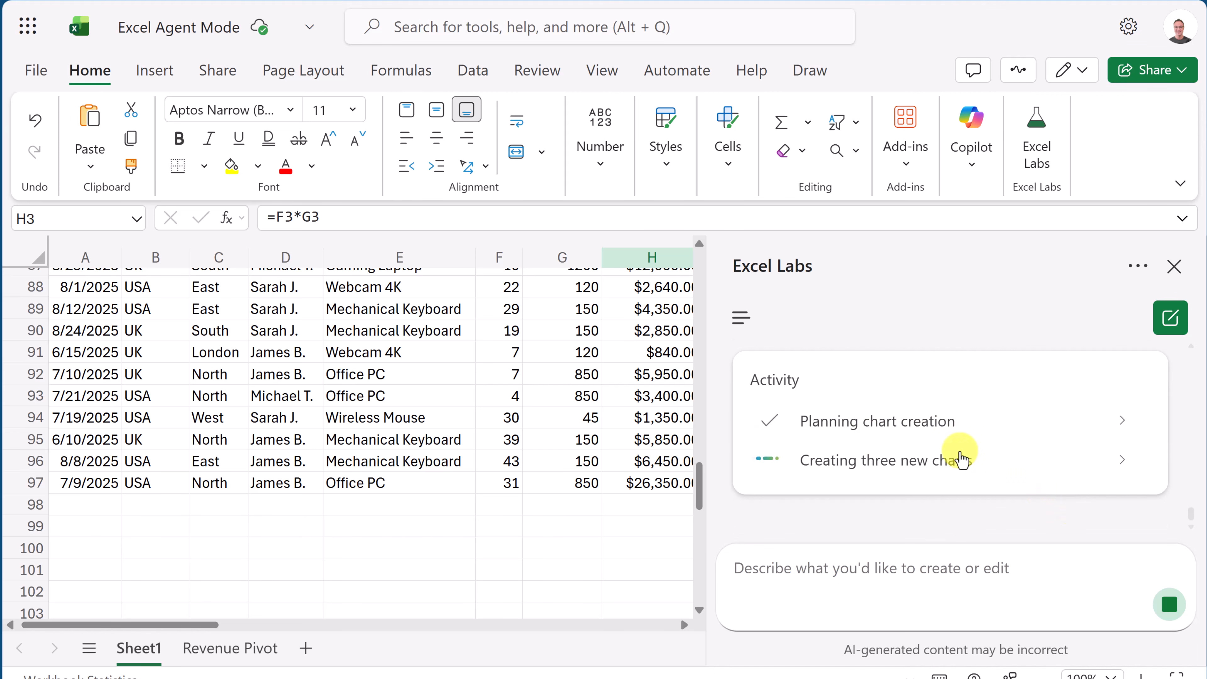
left_click(1093, 433)
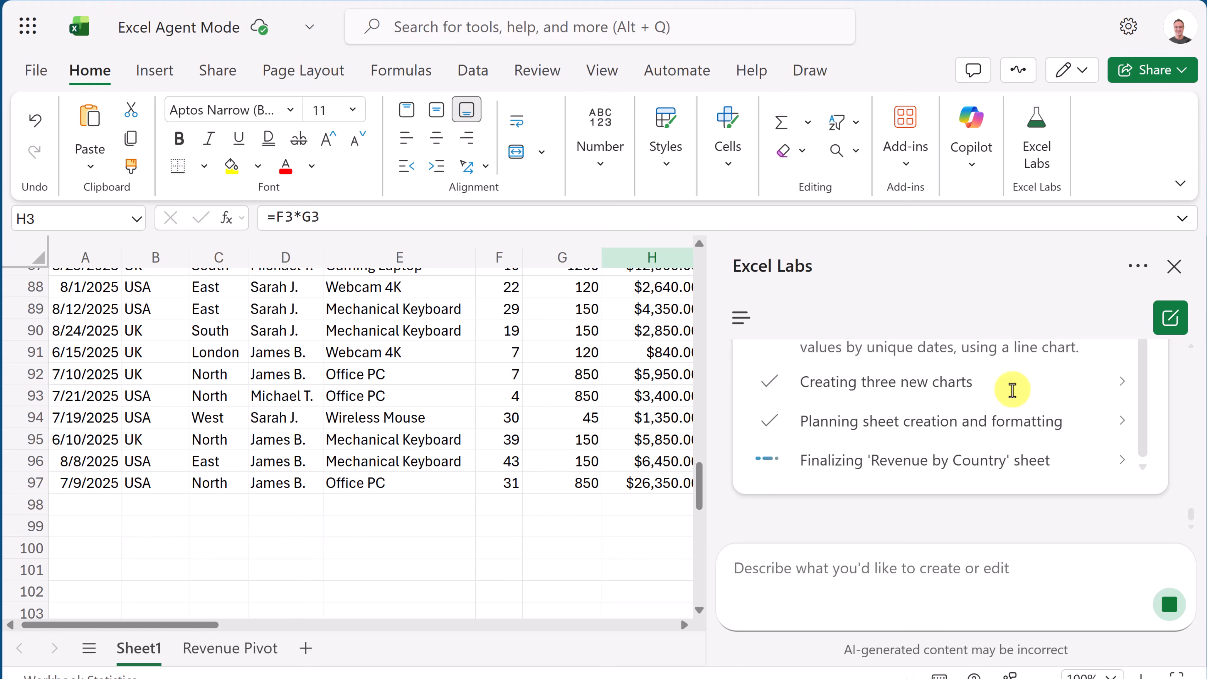
left_click(1012, 388)
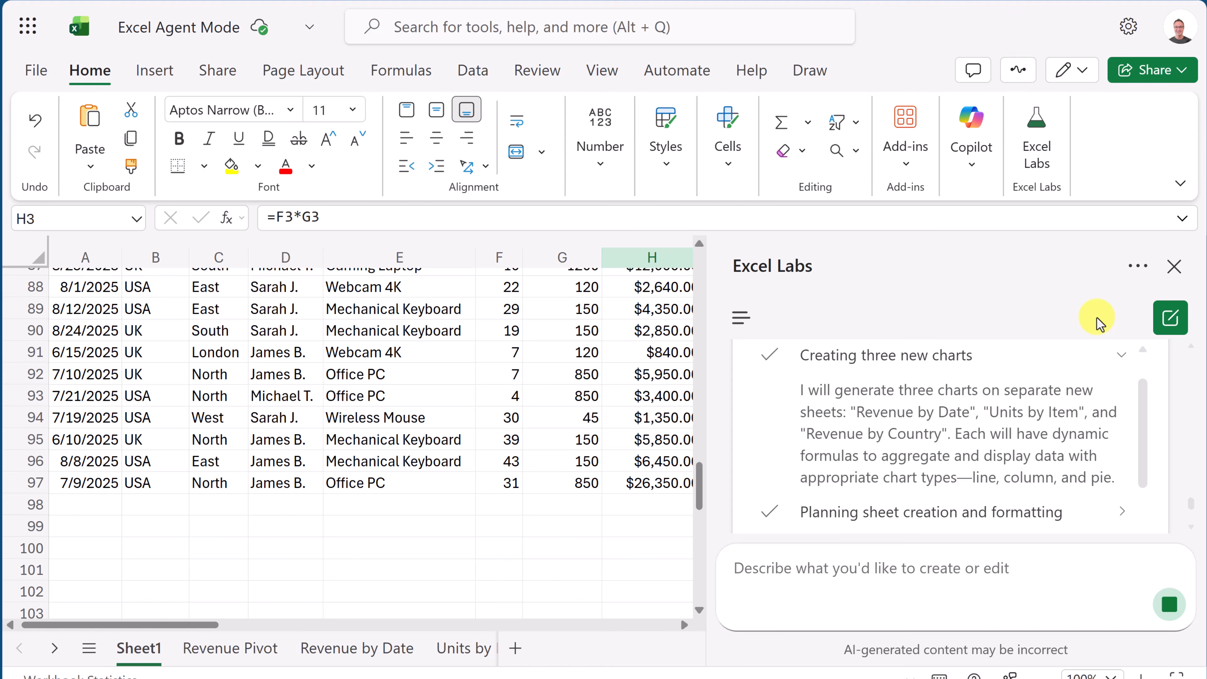
Step: Read the agent's dashboard summary, including the chart types and where to find each chart
scroll(969, 452, "down", 3)
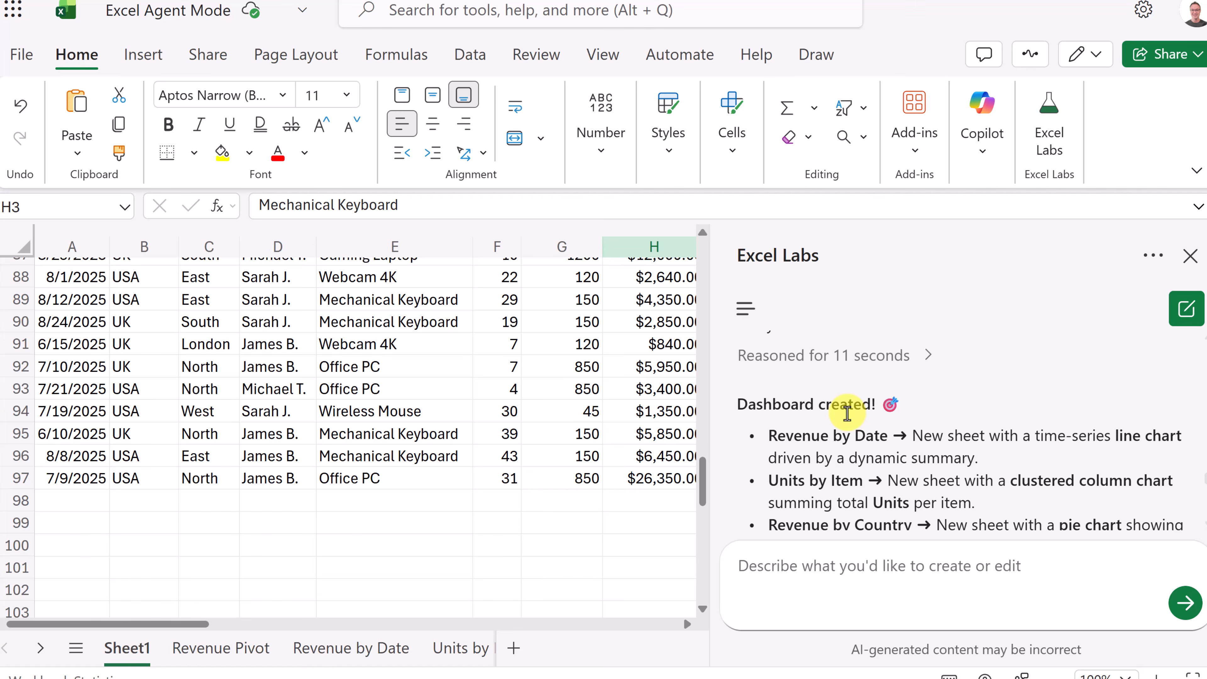
scroll(847, 412, "down", 2)
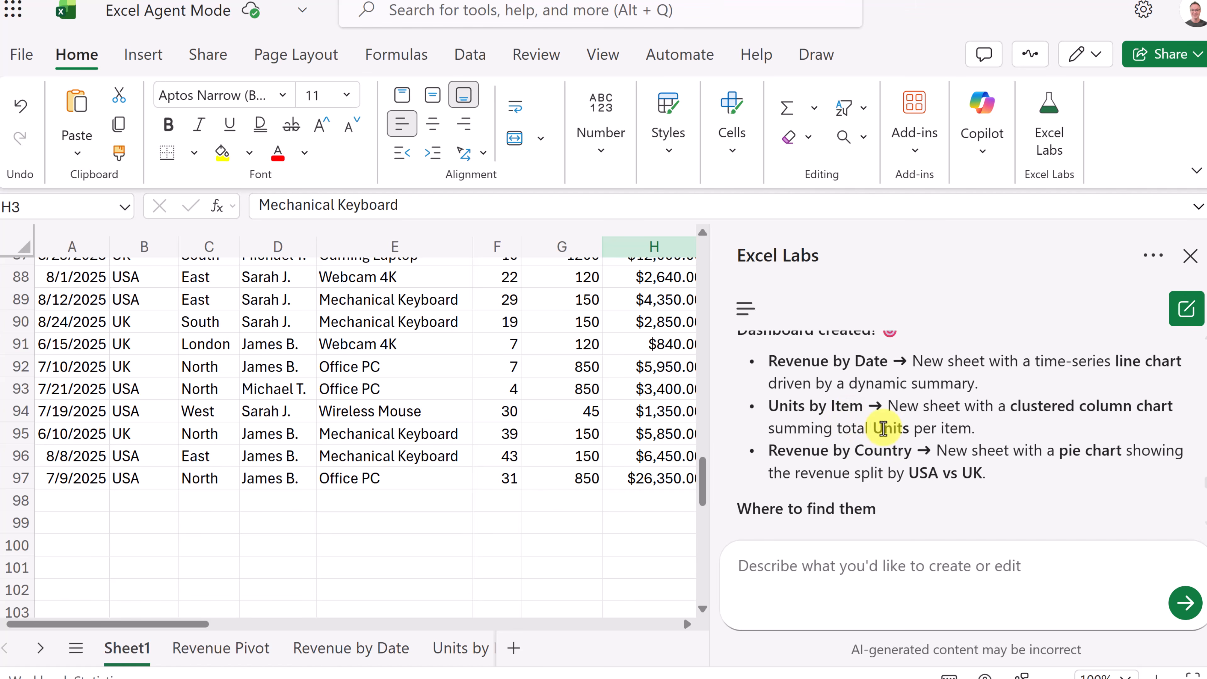
scroll(882, 464, "down", 2)
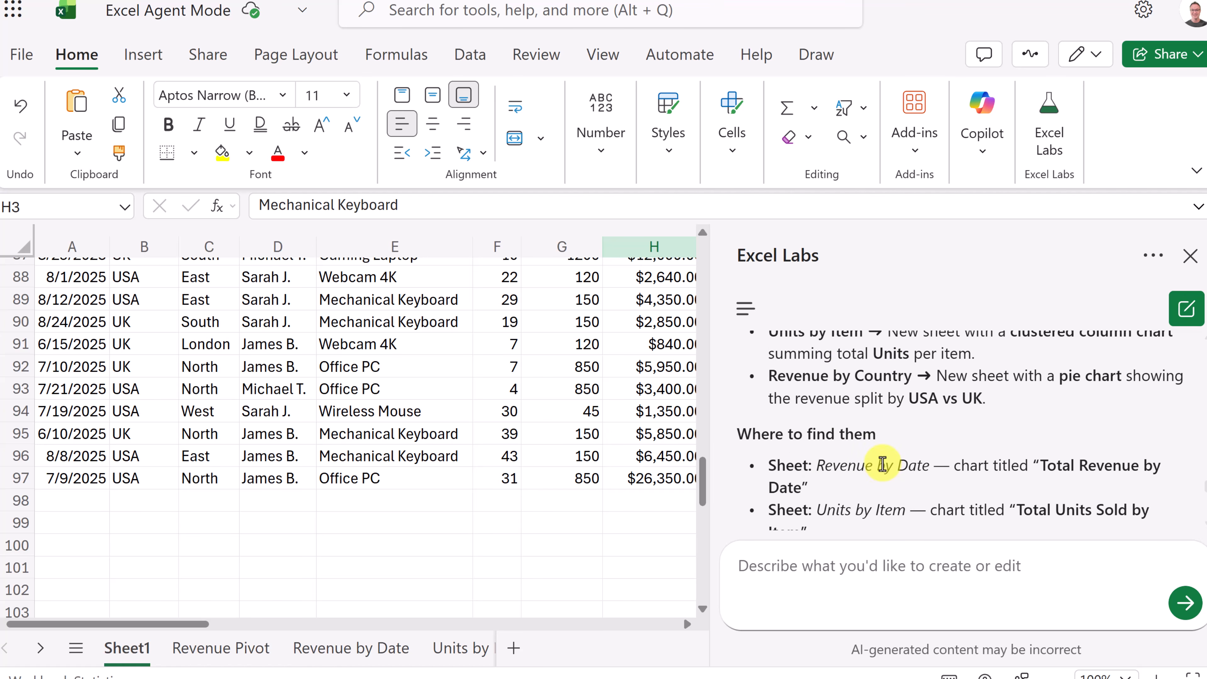
scroll(874, 464, "down", 2)
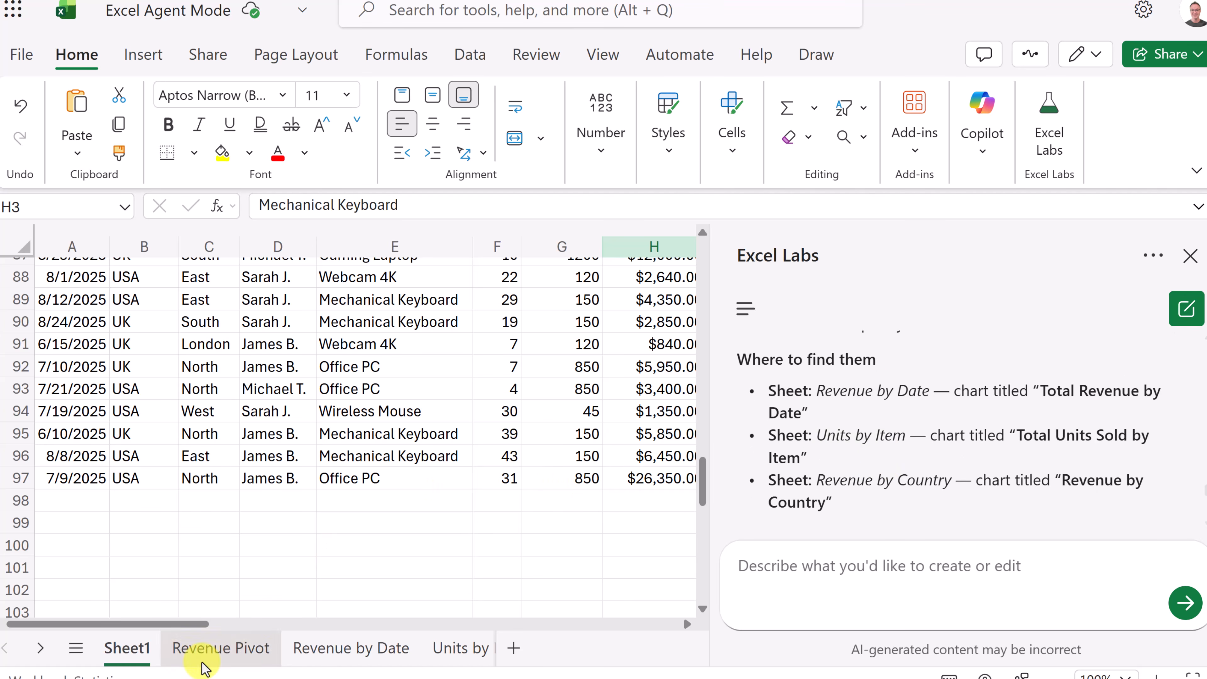
Step: Look through the Revenue by Date, Units by Item and Revenue Pivot sheets
left_click(344, 659)
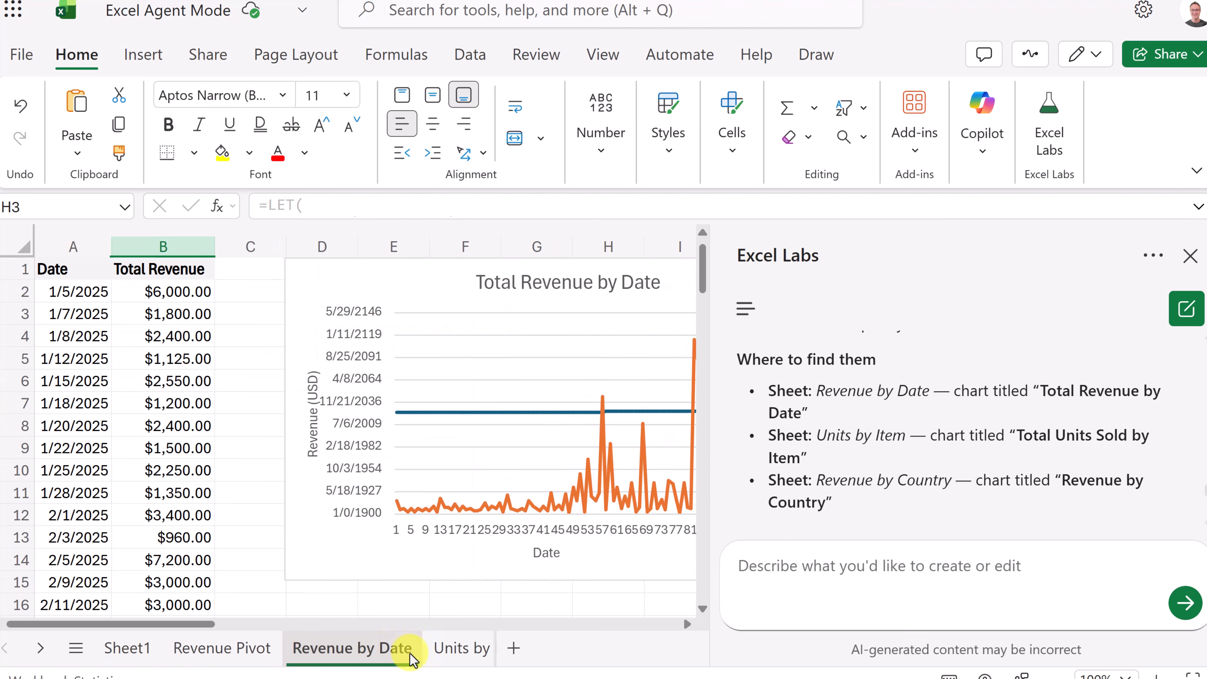
left_click(432, 651)
left_click(318, 658)
left_click(192, 663)
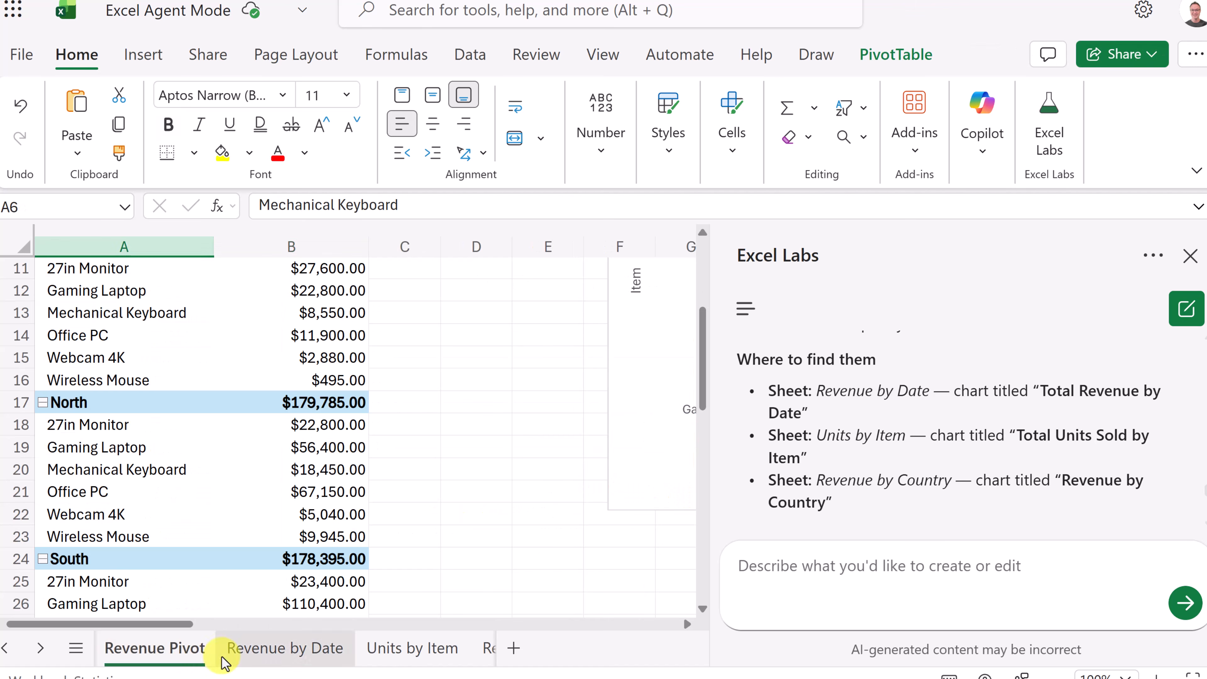
Step: Review the agent's methods and assumptions, then expand the details to examine data regions, formulas, chart bindings and validation
scroll(801, 485, "down", 4)
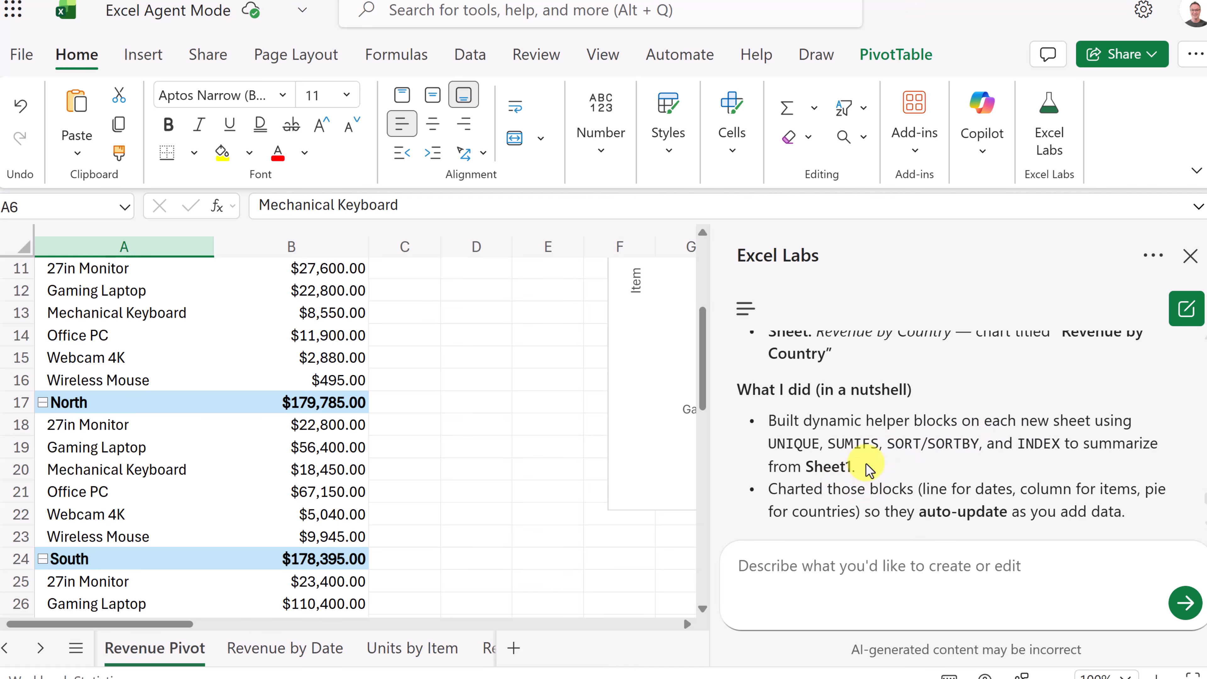
scroll(931, 459, "down", 2)
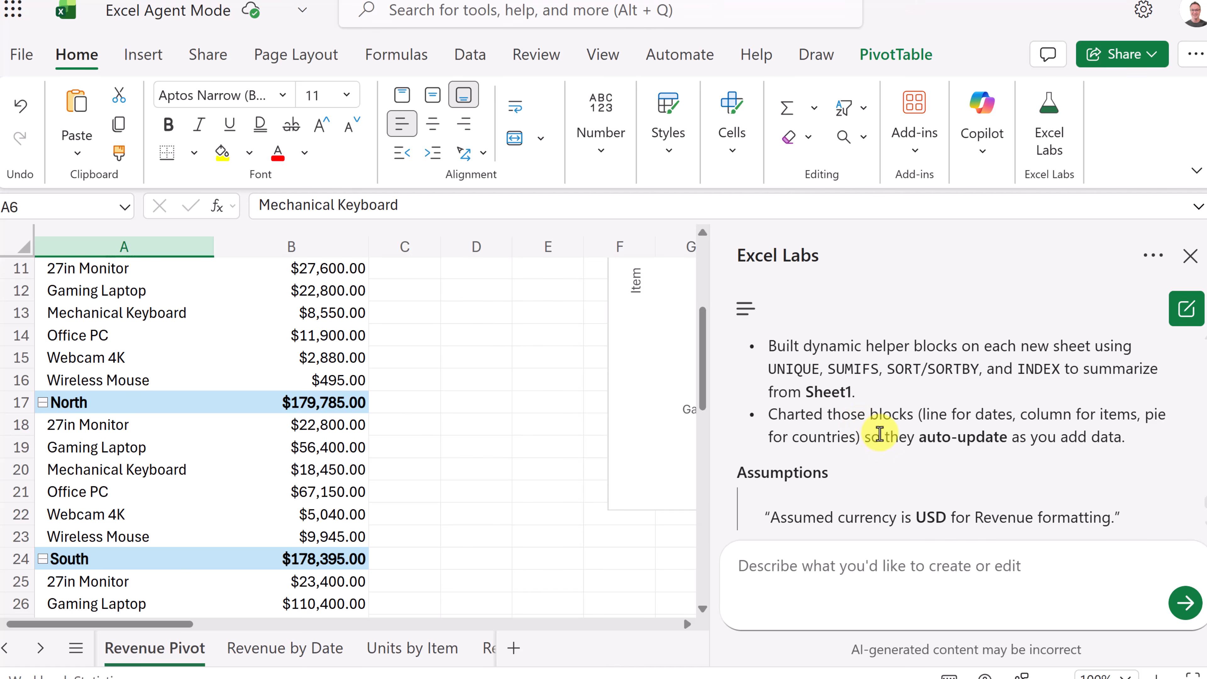
scroll(876, 435, "down", 2)
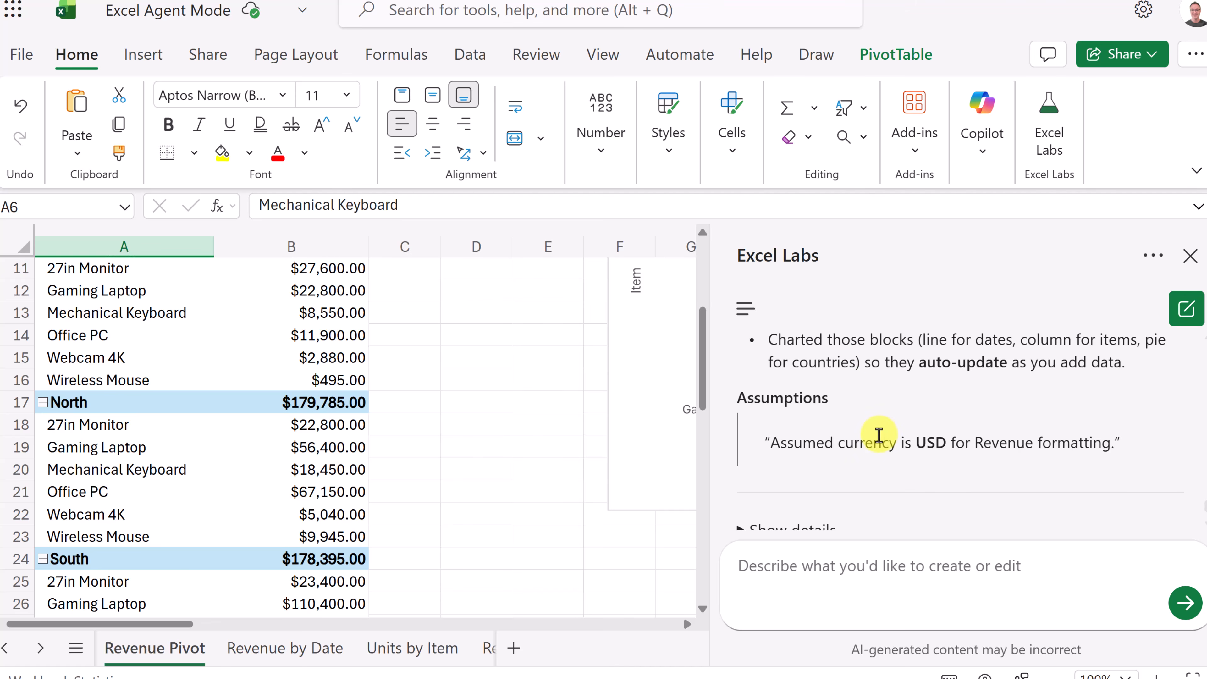
scroll(863, 432, "down", 2)
left_click(748, 457)
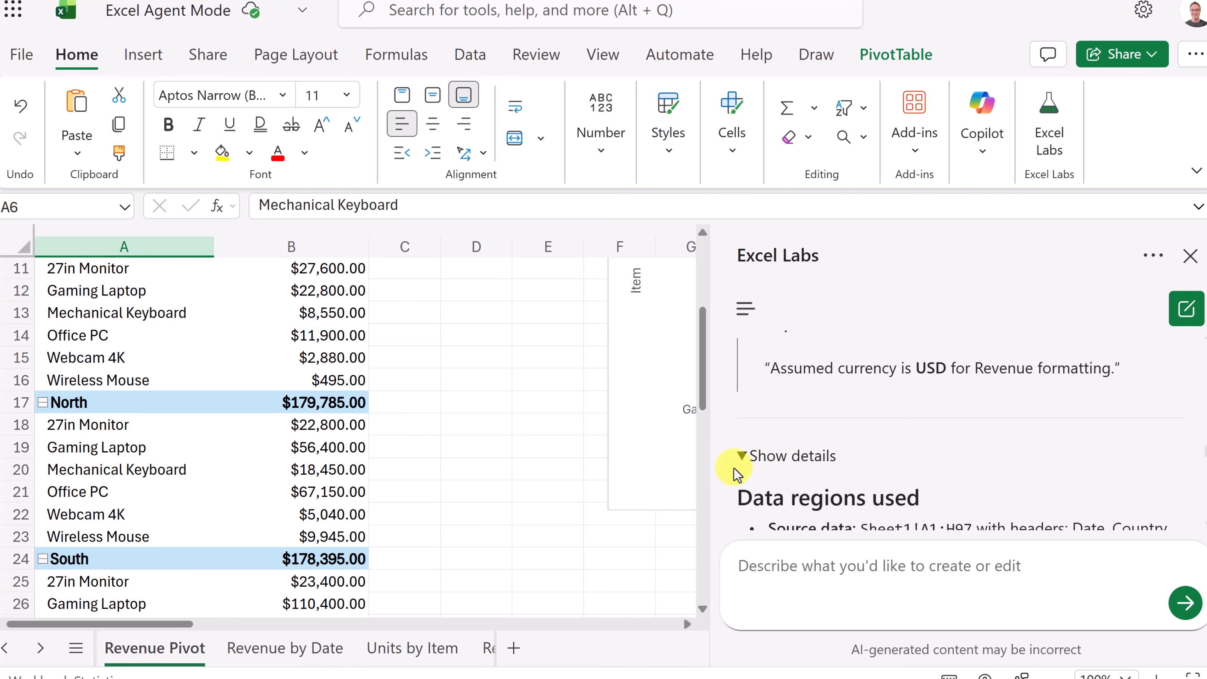
scroll(760, 464, "down", 4)
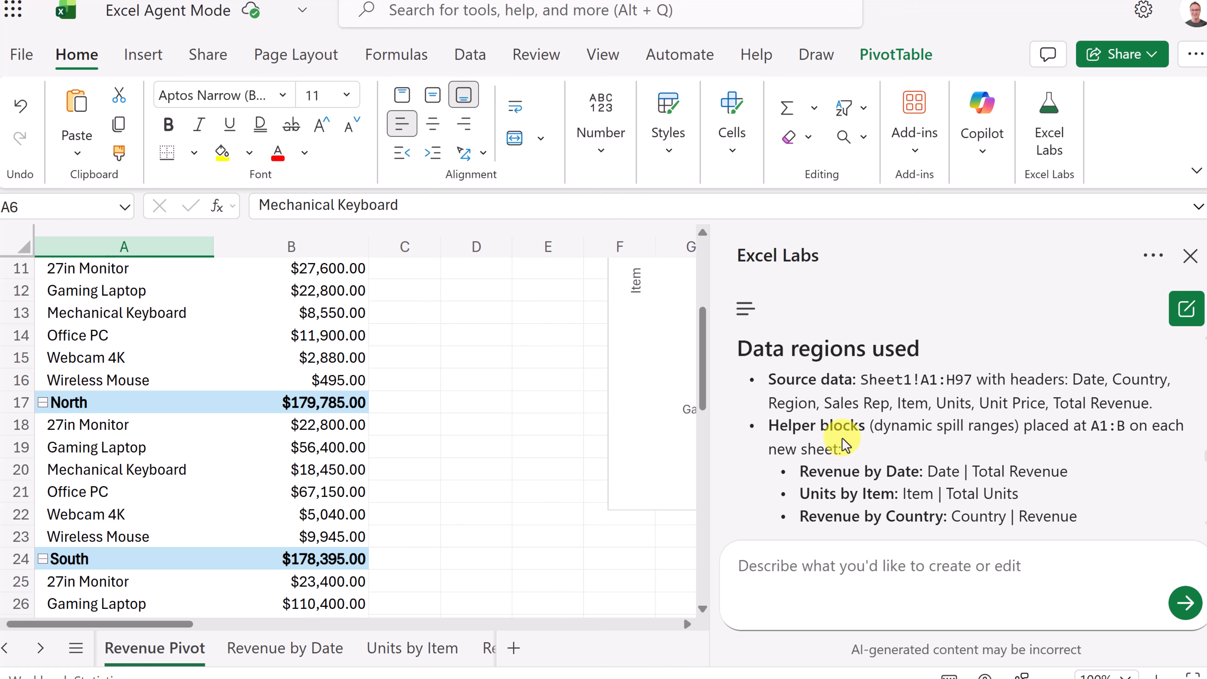
scroll(859, 434, "down", 6)
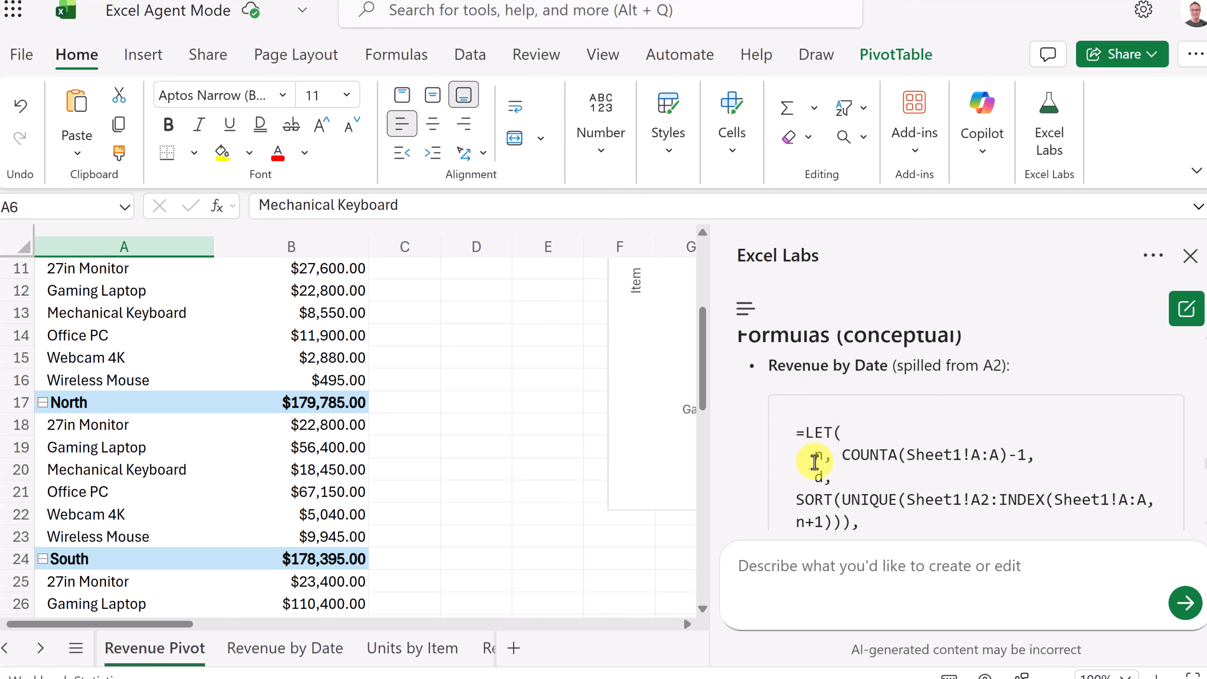
scroll(814, 461, "down", 10)
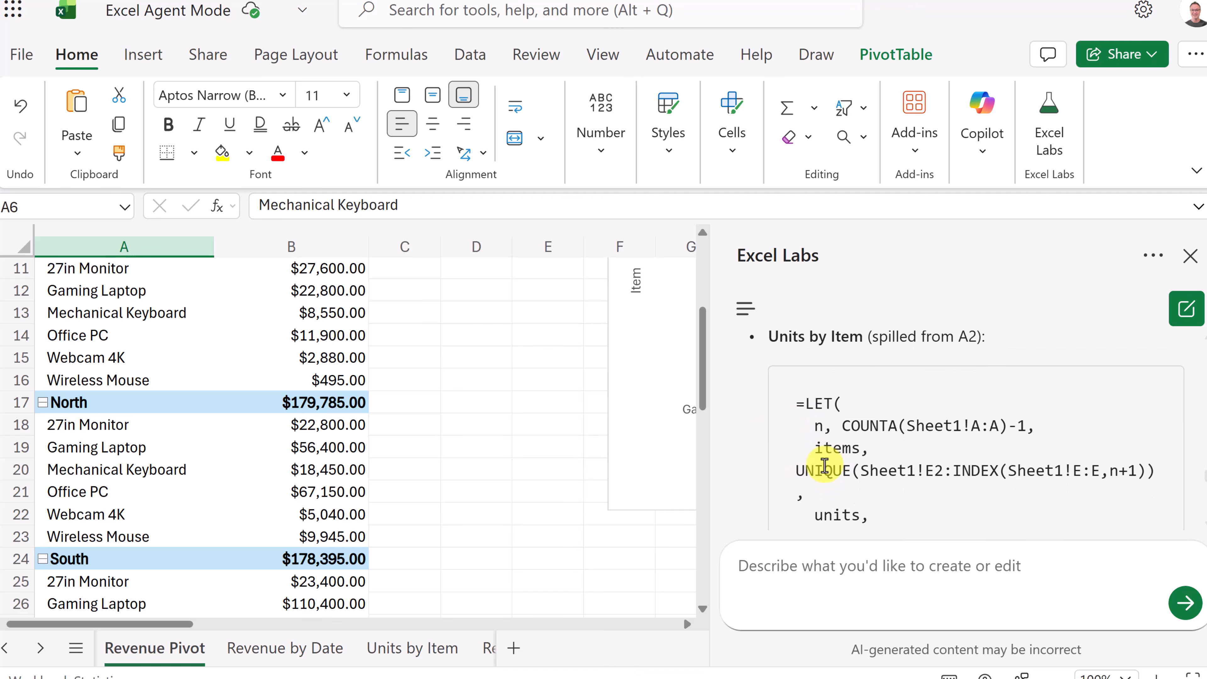
scroll(786, 428, "down", 10)
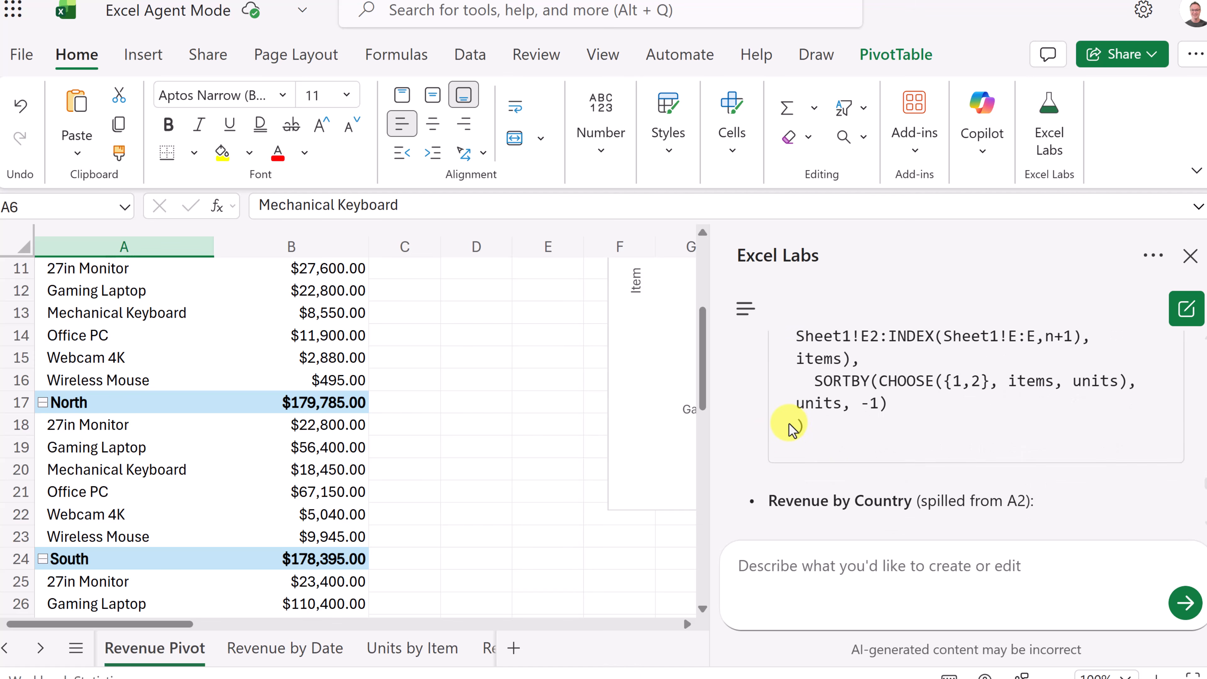
scroll(745, 435, "down", 10)
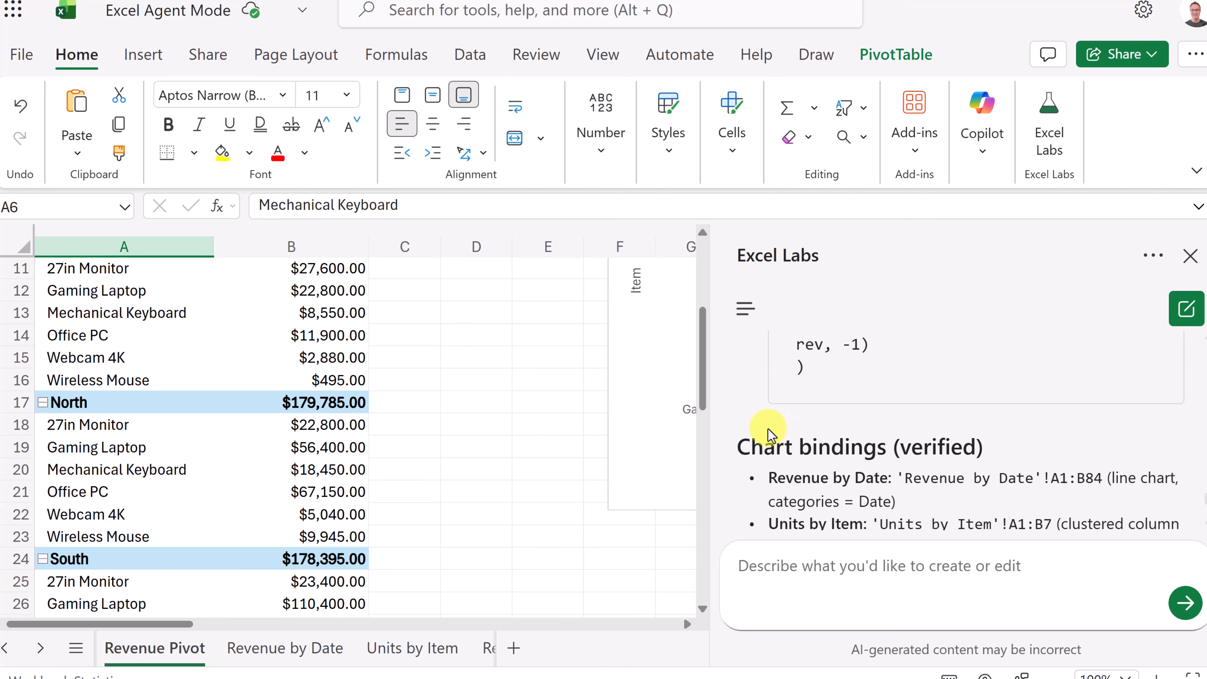
scroll(798, 417, "down", 2)
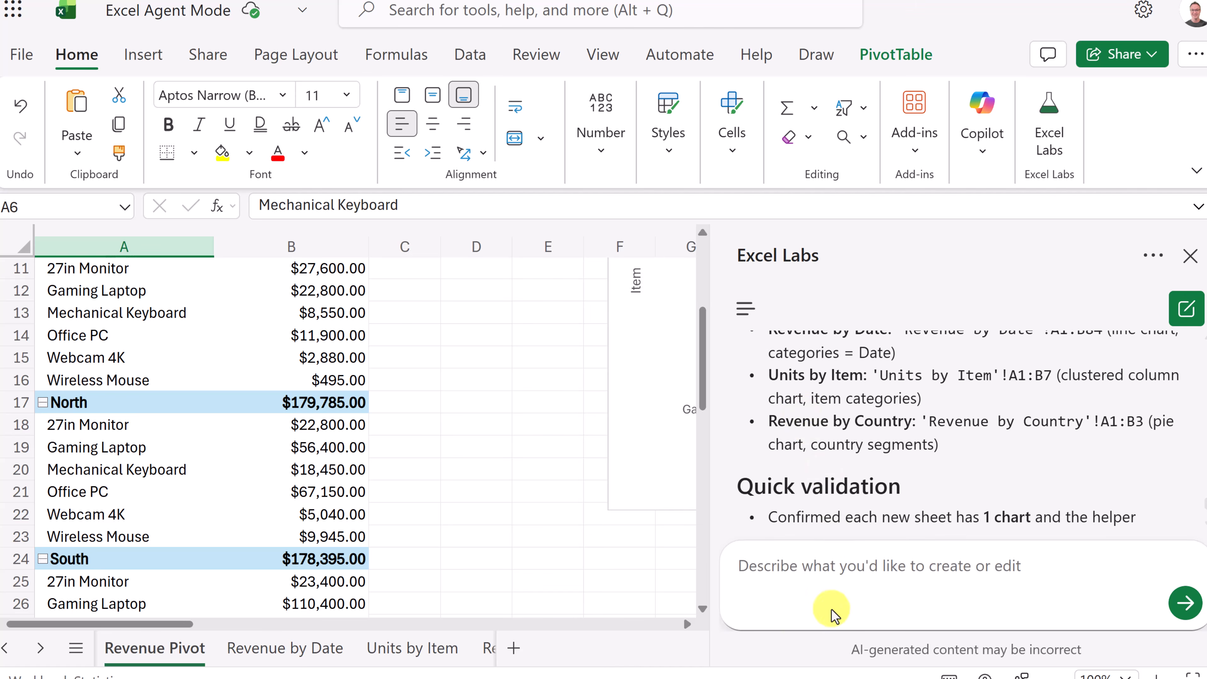
Step: View the Revenue by Date, Units by Item and Revenue by Country sheets in turn, ending on the country pie chart
left_click(311, 652)
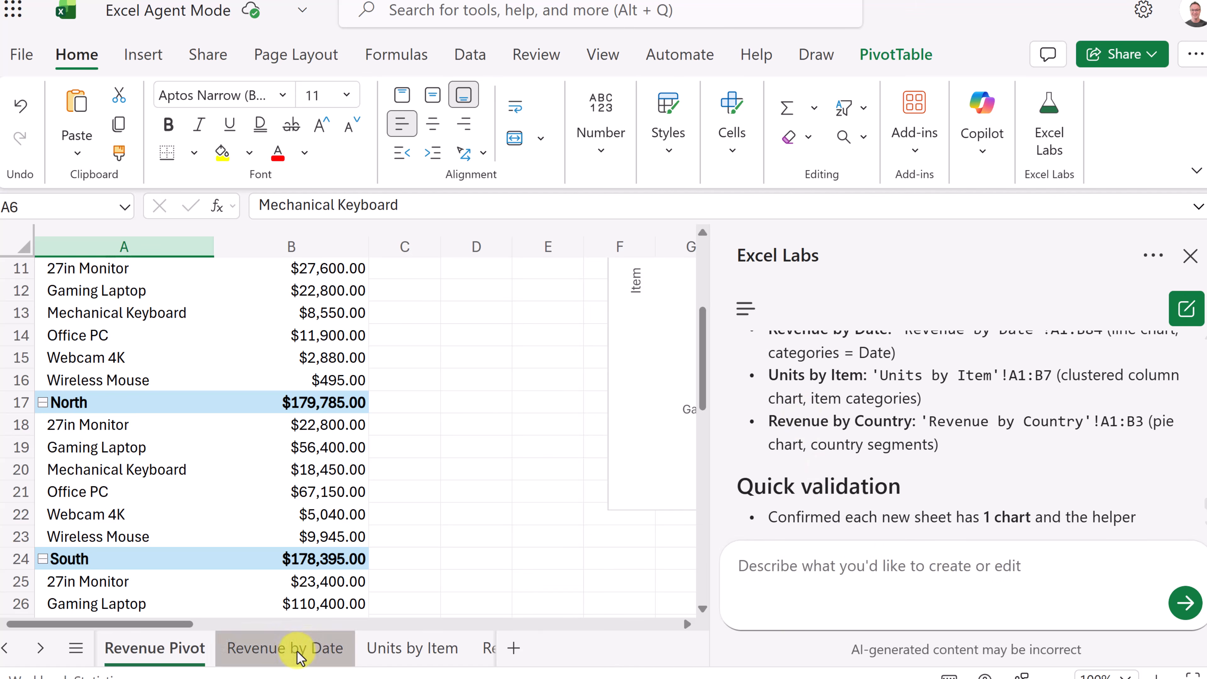
left_click(399, 649)
left_click(488, 661)
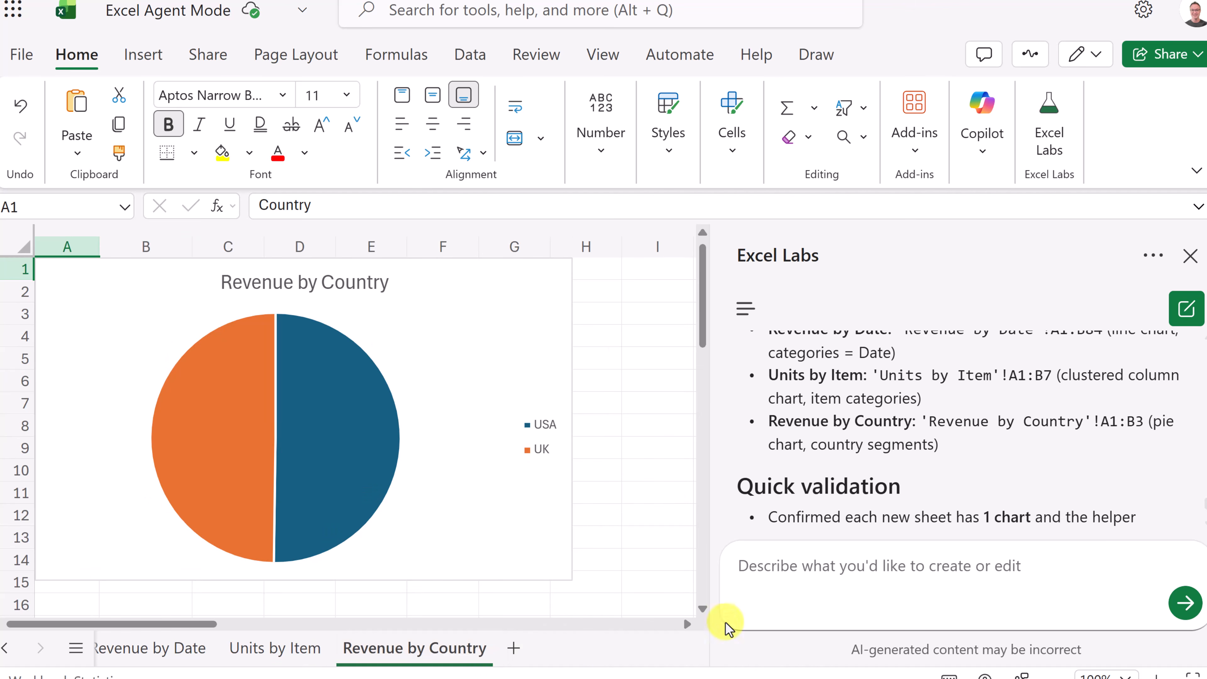
Step: Send Agent mode the prompt "Can you place all these on one new sheet"
left_click(862, 585)
type("Can you place all this data on one new sheet")
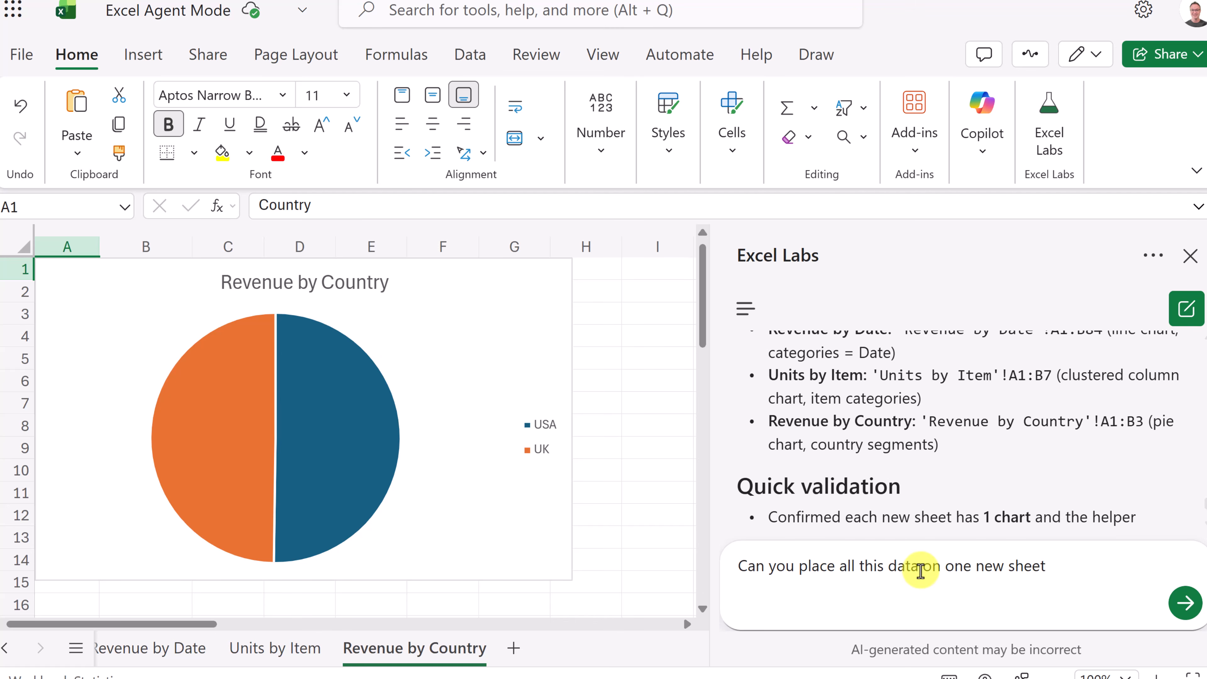
left_click_drag(917, 569, 854, 574)
type("these on")
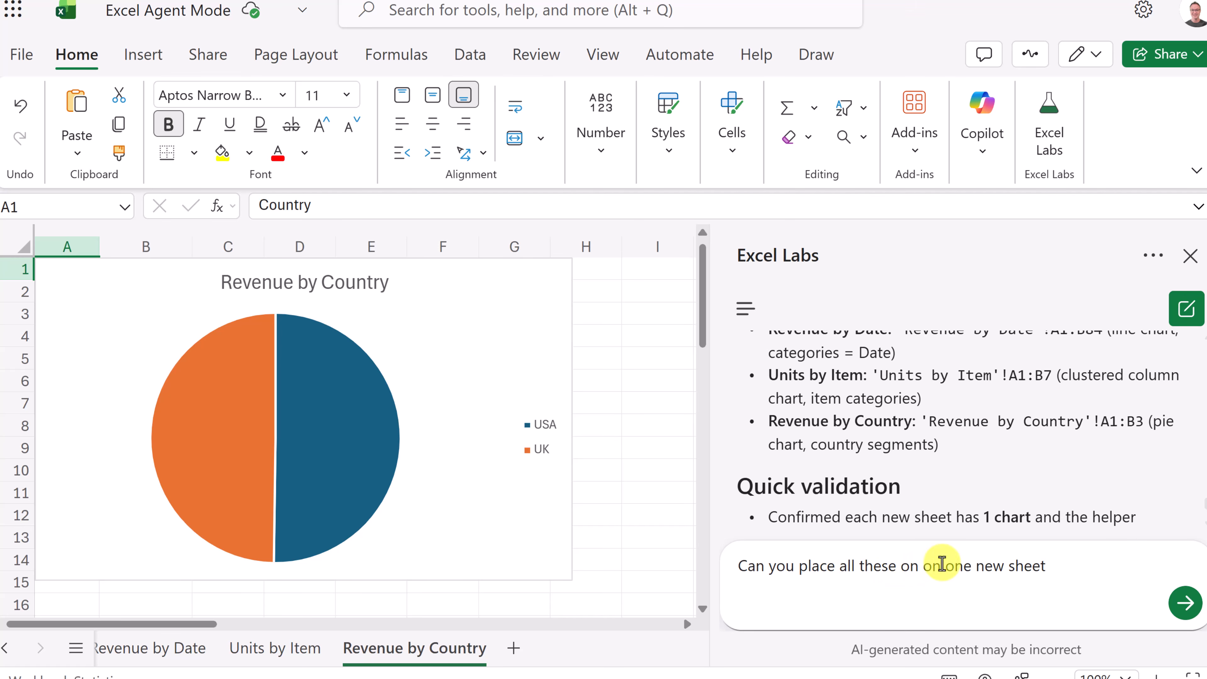
left_click_drag(944, 574, 927, 577)
key("BackSpace")
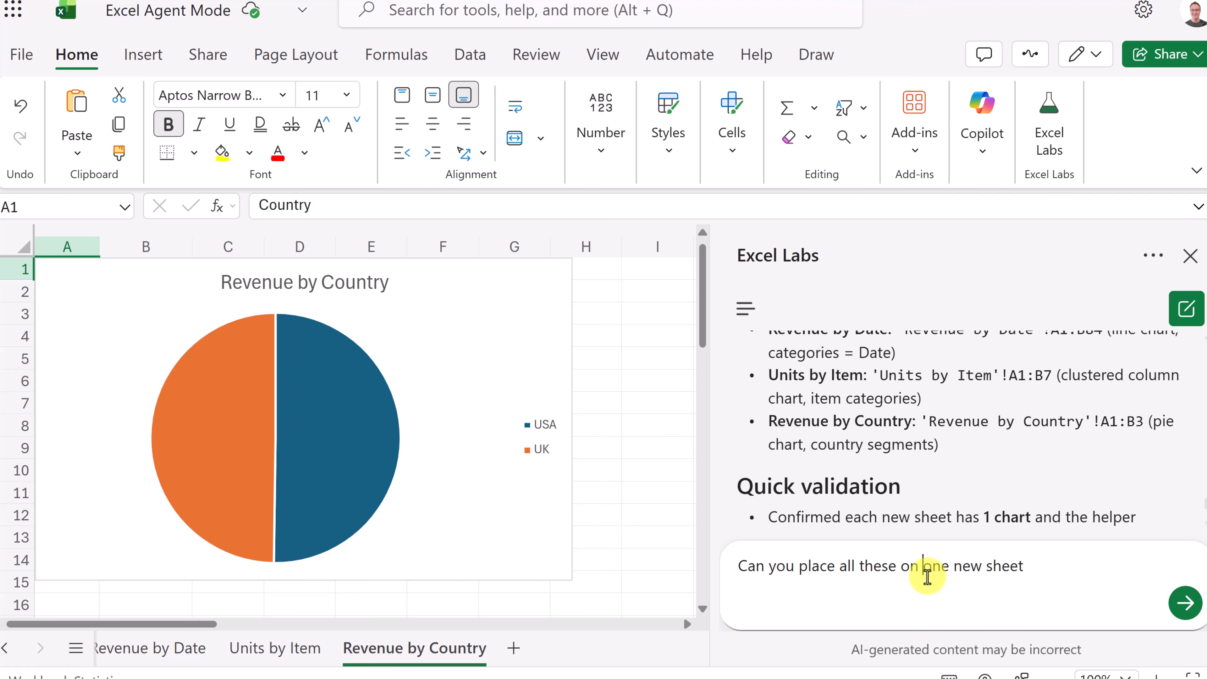
key("Return")
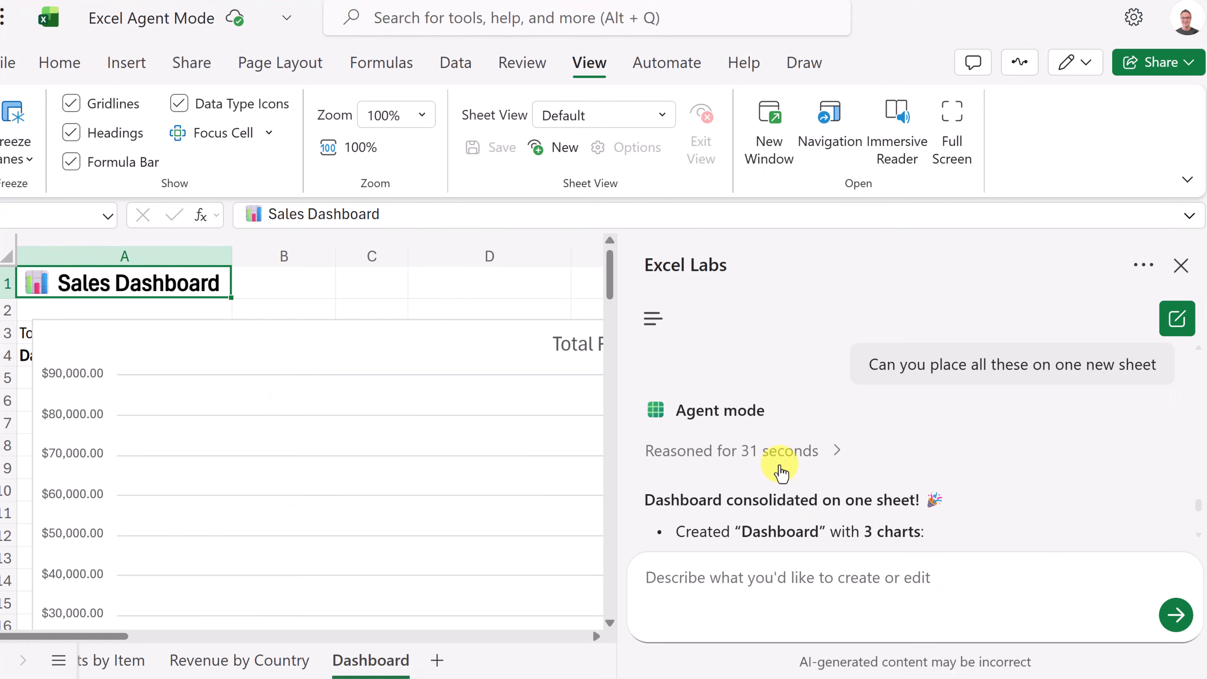
Step: Read the summary of the consolidated dashboard and examine the Dashboard sheet's charts at 50% zoom
scroll(780, 472, "down", 3)
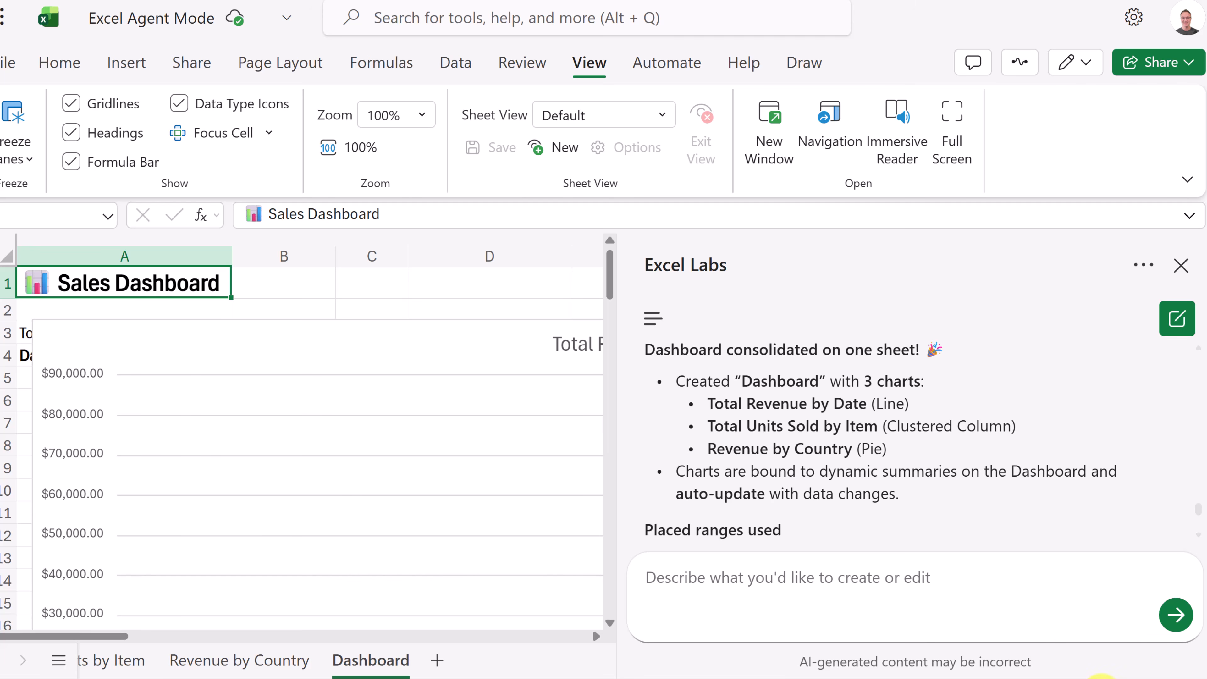
left_click(1097, 676)
left_click(1108, 447)
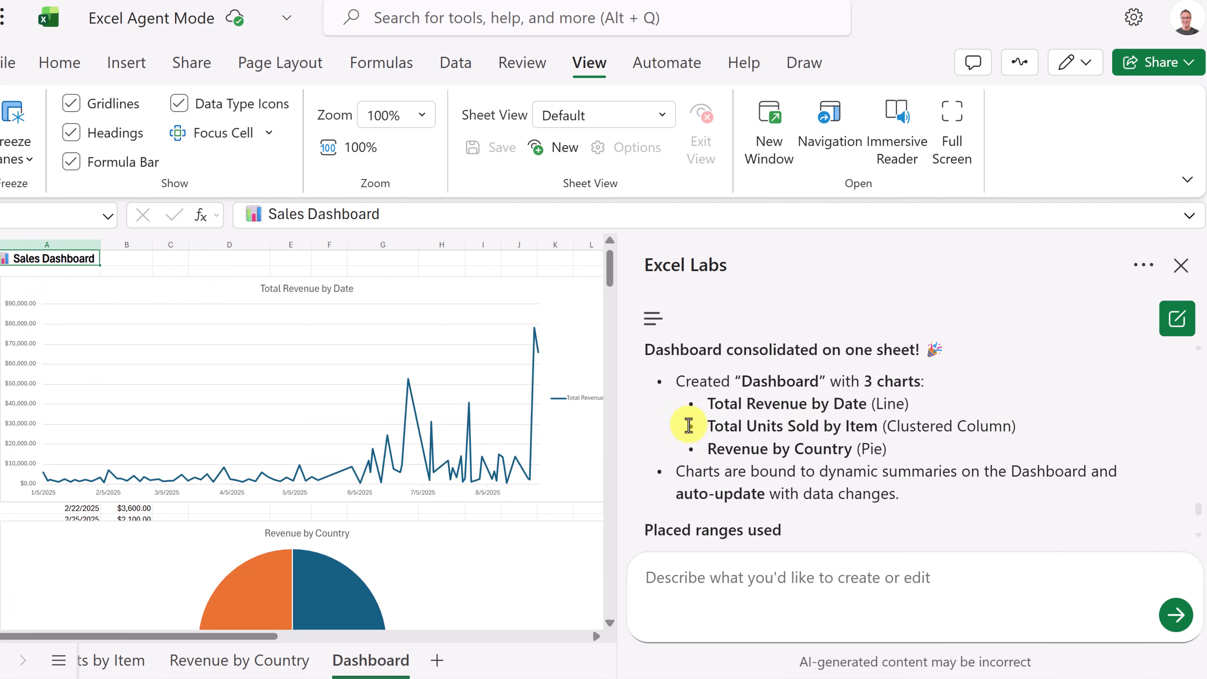
scroll(254, 362, "down", 5)
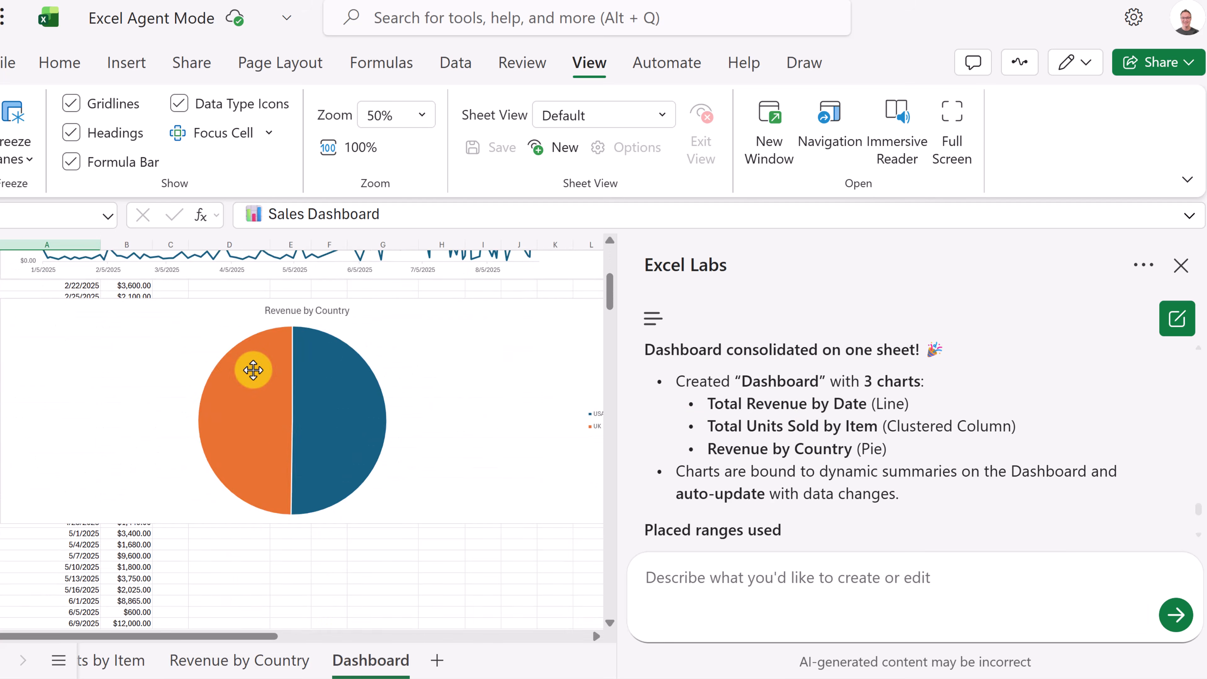
Step: Examine the Dashboard sheet's date and revenue summary, inspect the formula behind its revenue column, and return to the charts
scroll(133, 431, "down", 5)
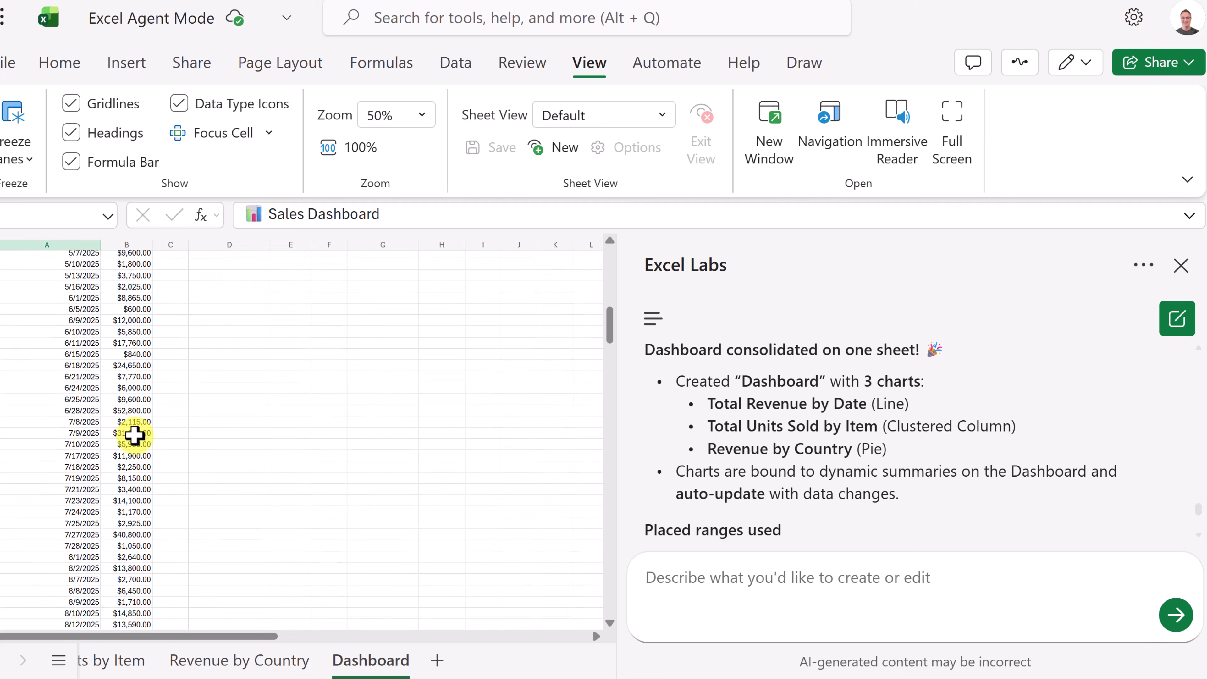
left_click(134, 437)
scroll(286, 476, "up", 10)
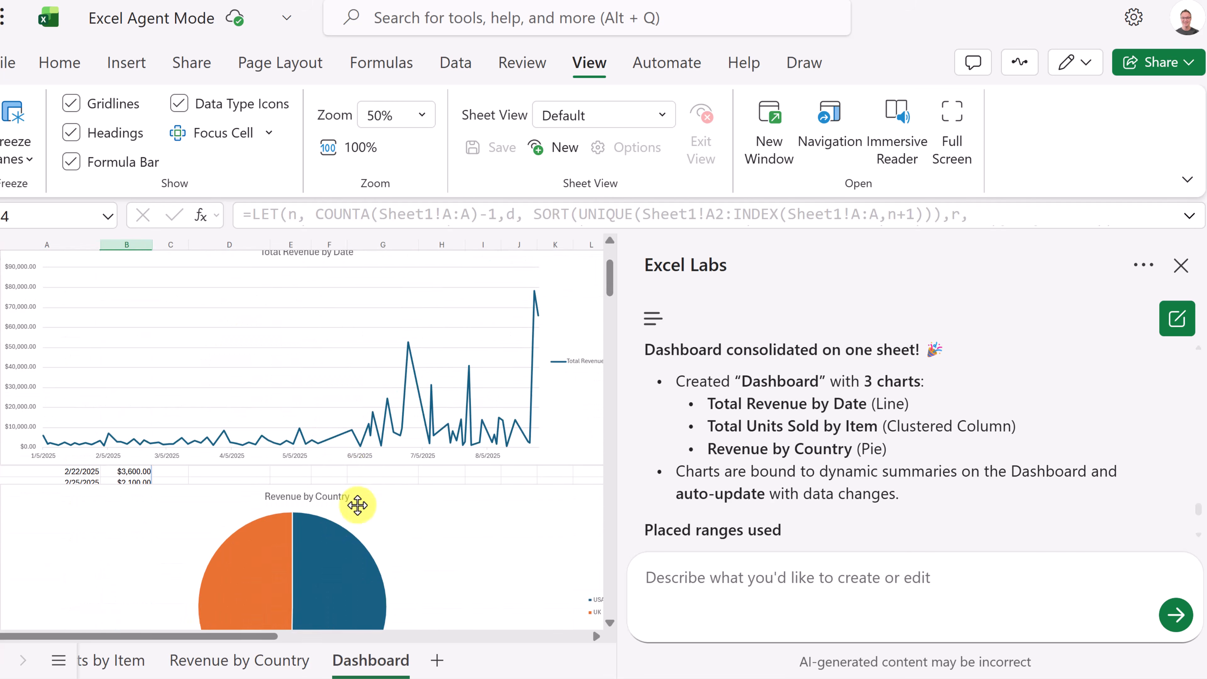
mouse_move(261, 638)
left_mouse_down()
mouse_move(493, 662)
mouse_move(274, 639)
left_mouse_up()
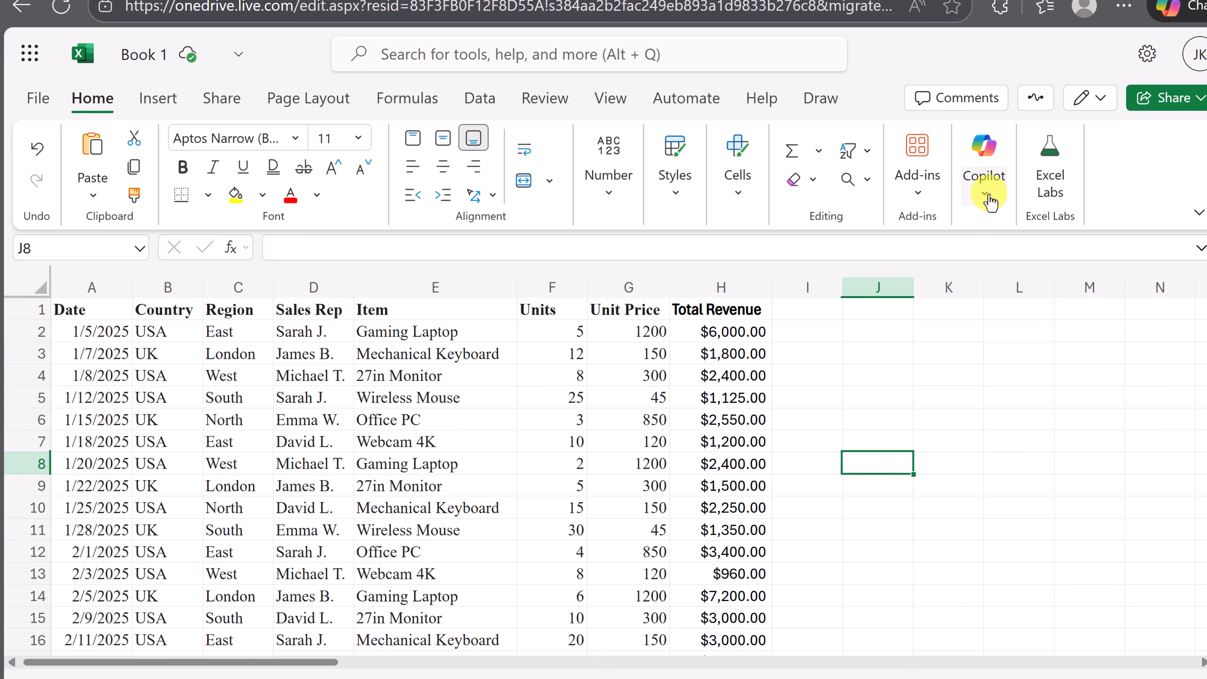
Step: In Book 1, open Copilot, enable Agent mode (Frontier) and switch its model to Claude
left_click(981, 151)
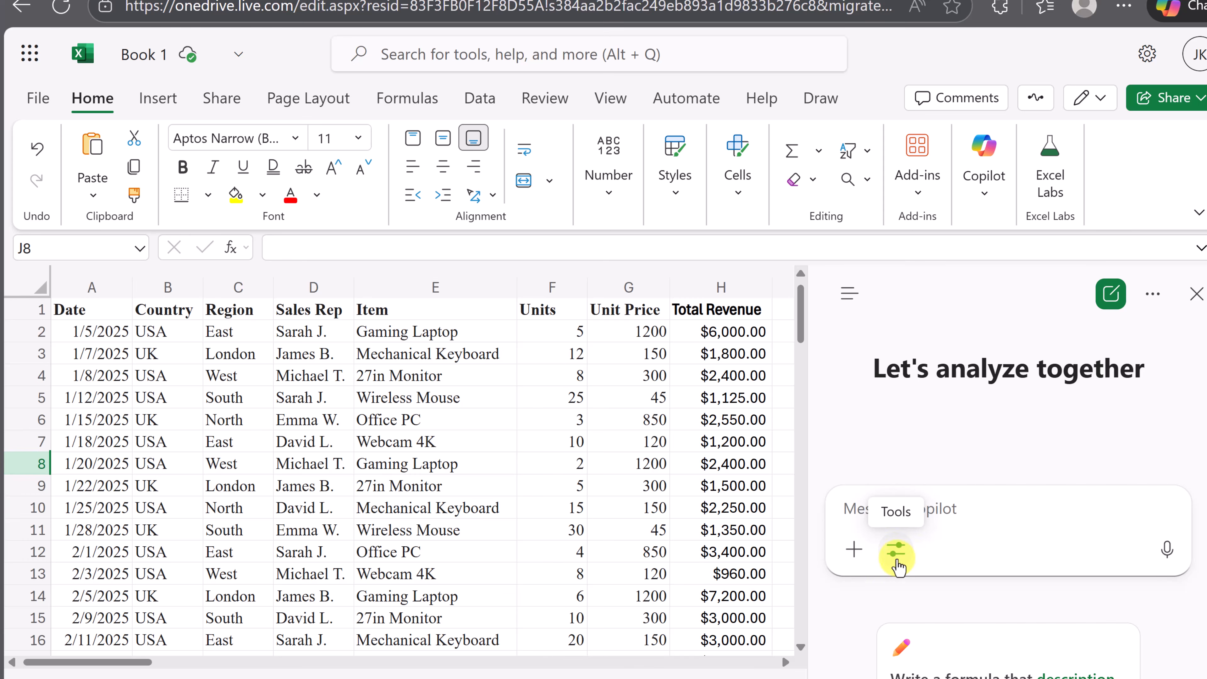
left_click(896, 554)
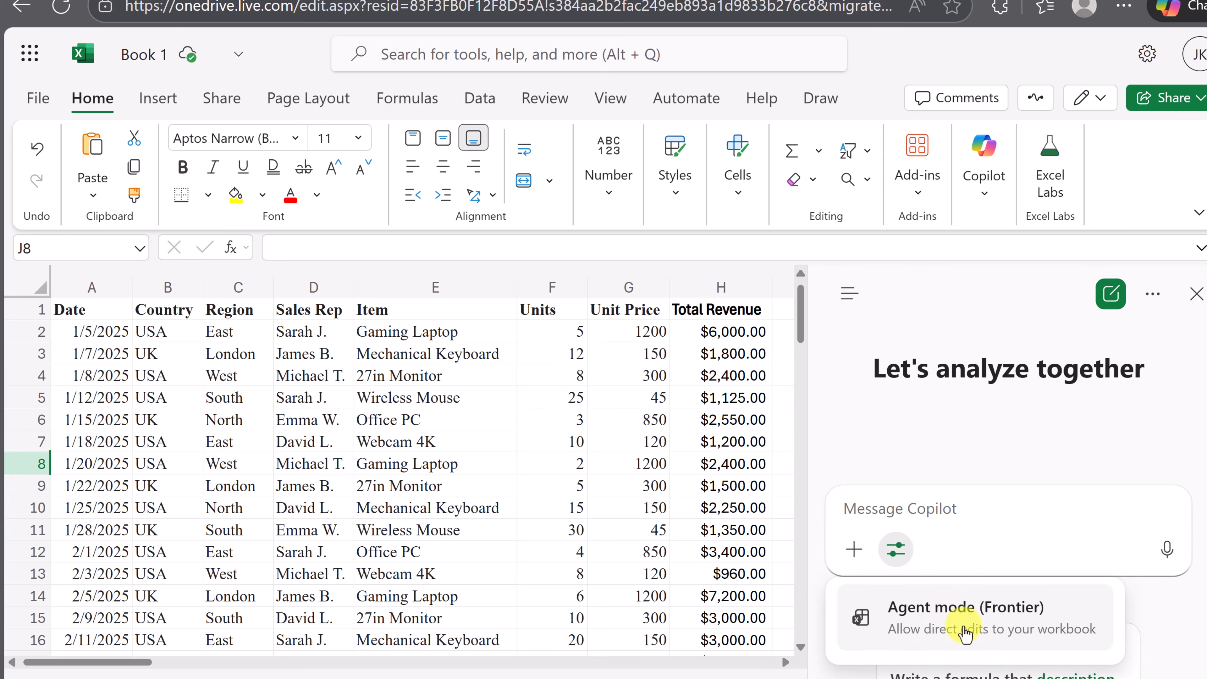
left_click(965, 627)
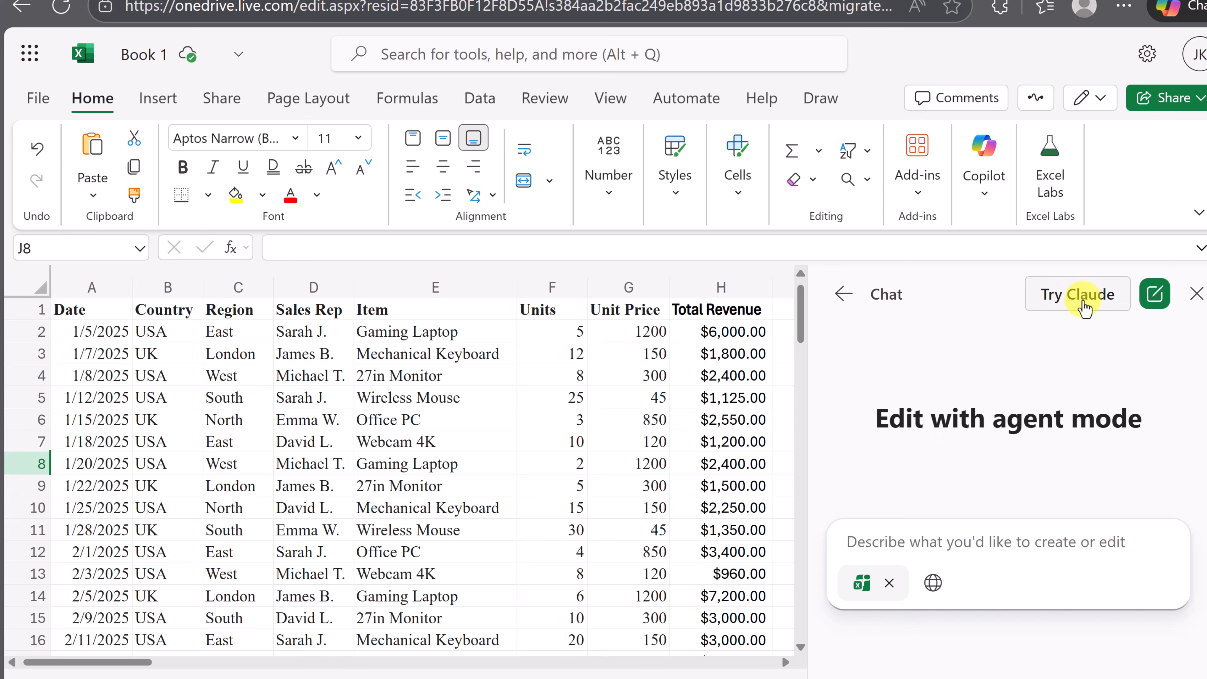
left_click(1085, 308)
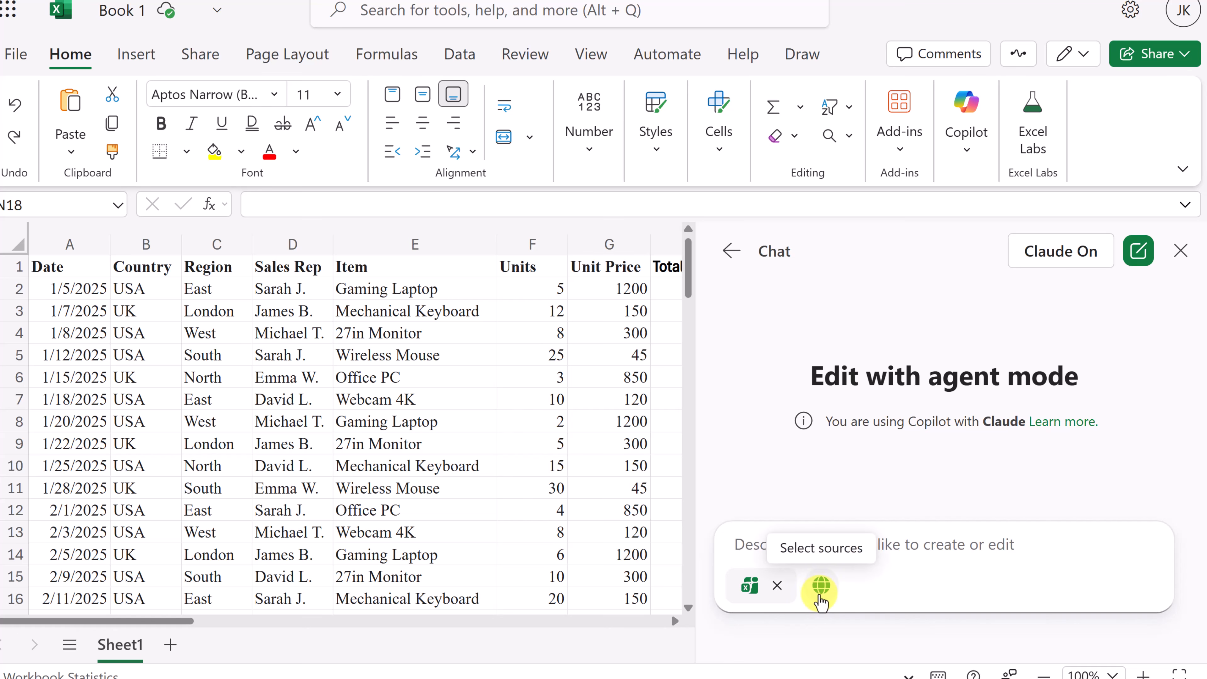
Step: Check the Web source and prompt the agent to tabulate last year's US and UK inflation rates and add a text box on sales-region impact
left_click(820, 590)
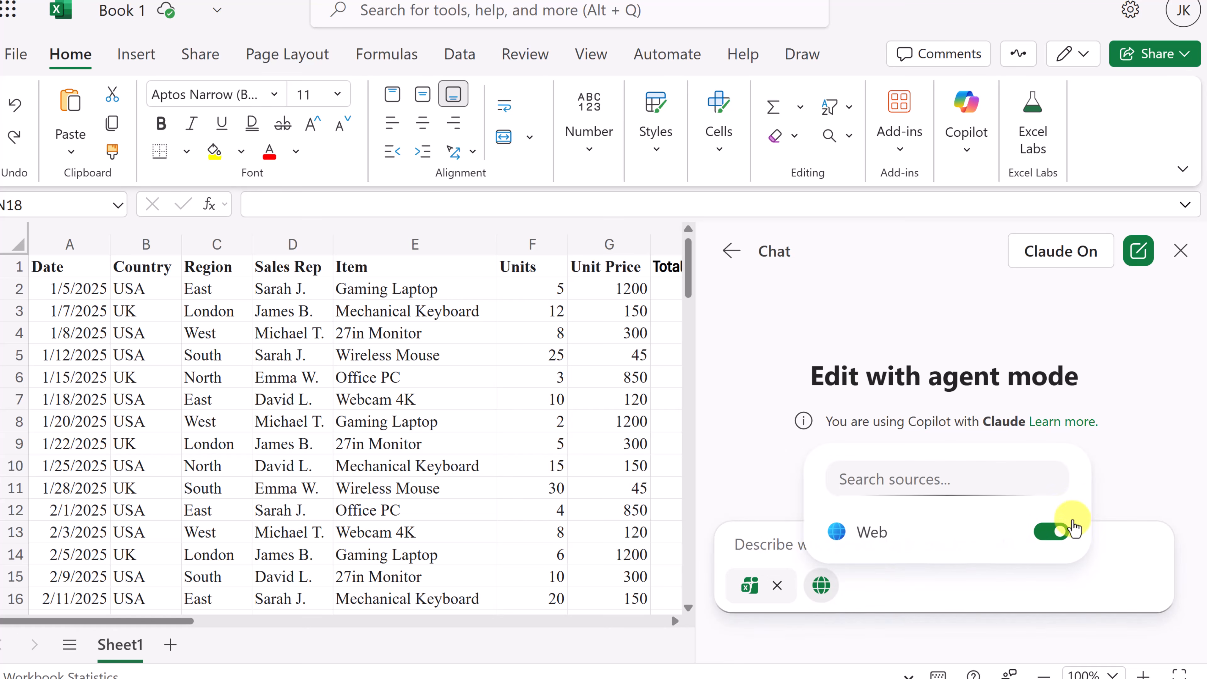
left_click(766, 468)
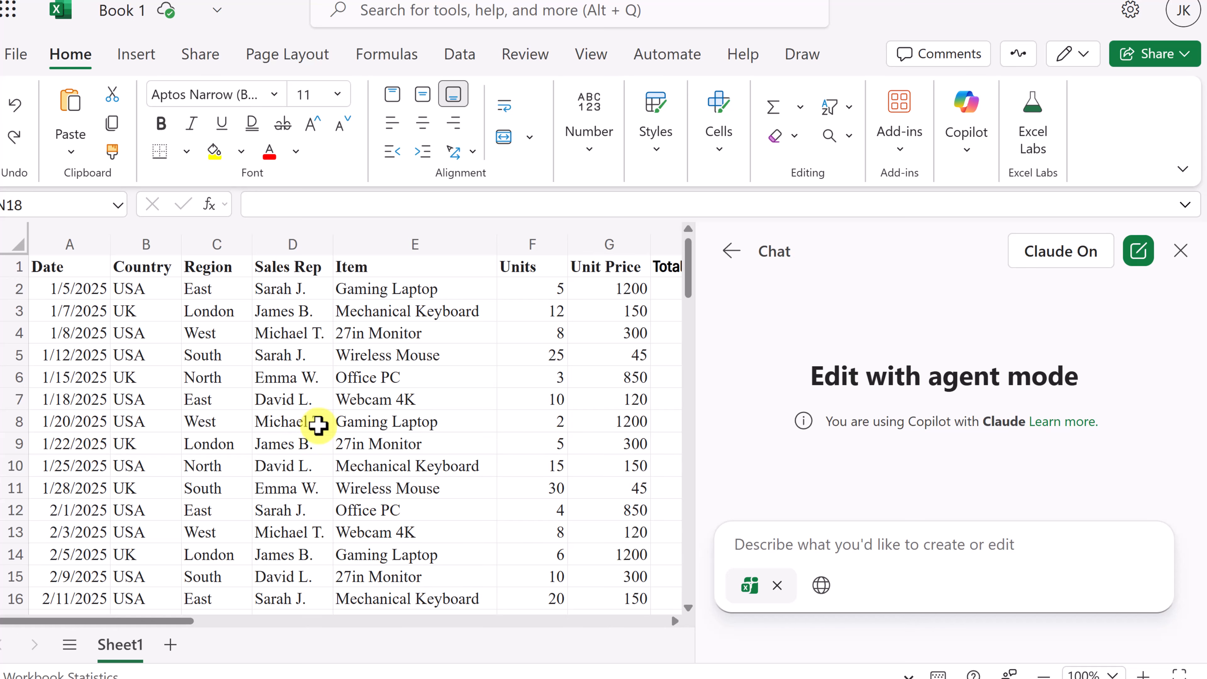
left_click(783, 545)
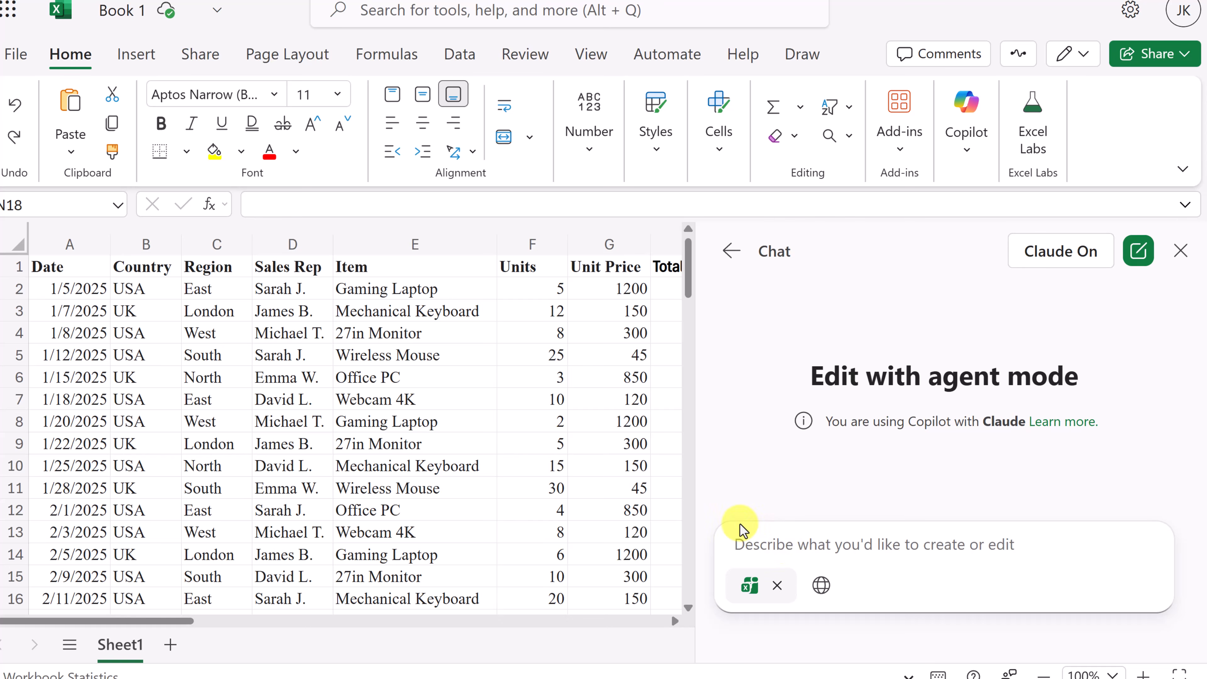
type("Using Web Search, find the current inflation rate for the US and the UK for the last year. Create a small table on this sheet with that data, and then add a text box summarizing how current inflation might be impacting the sales regions in my data")
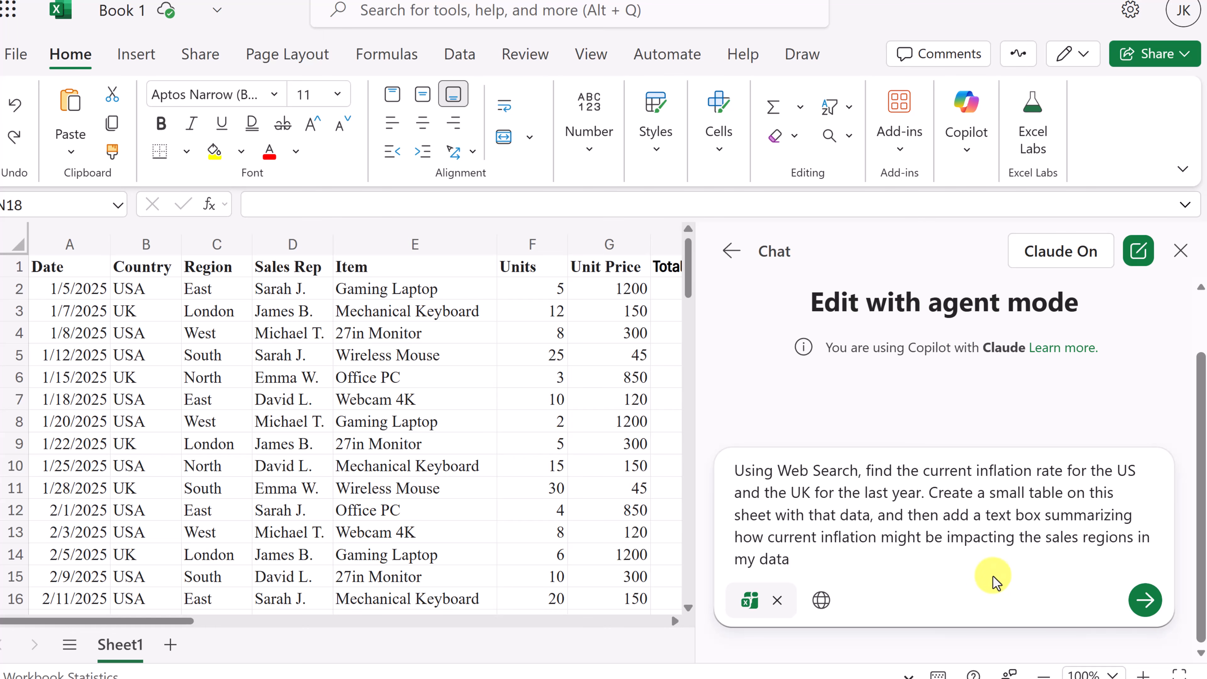
left_click(1145, 600)
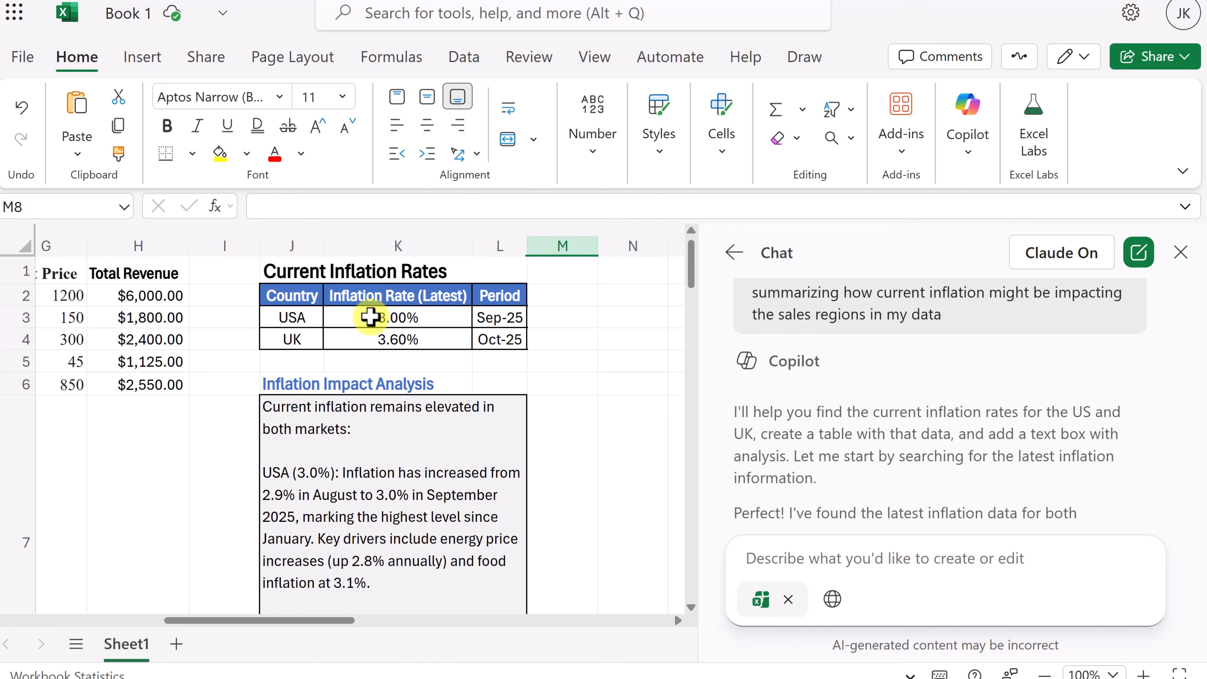
Step: Inspect the USA rate in the Current Inflation Rates table and look over the Inflation Impact Analysis beneath it
left_click(368, 316)
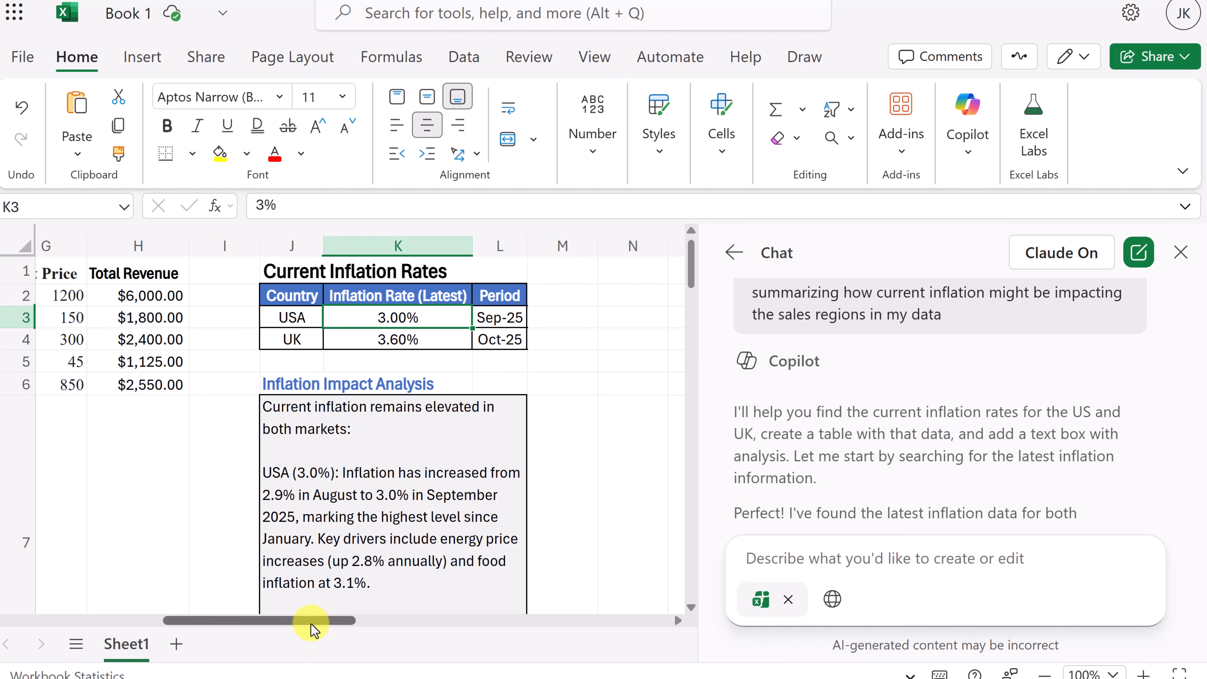
left_click_drag(312, 622, 371, 623)
scroll(341, 518, "down", 1)
scroll(199, 470, "up", 1)
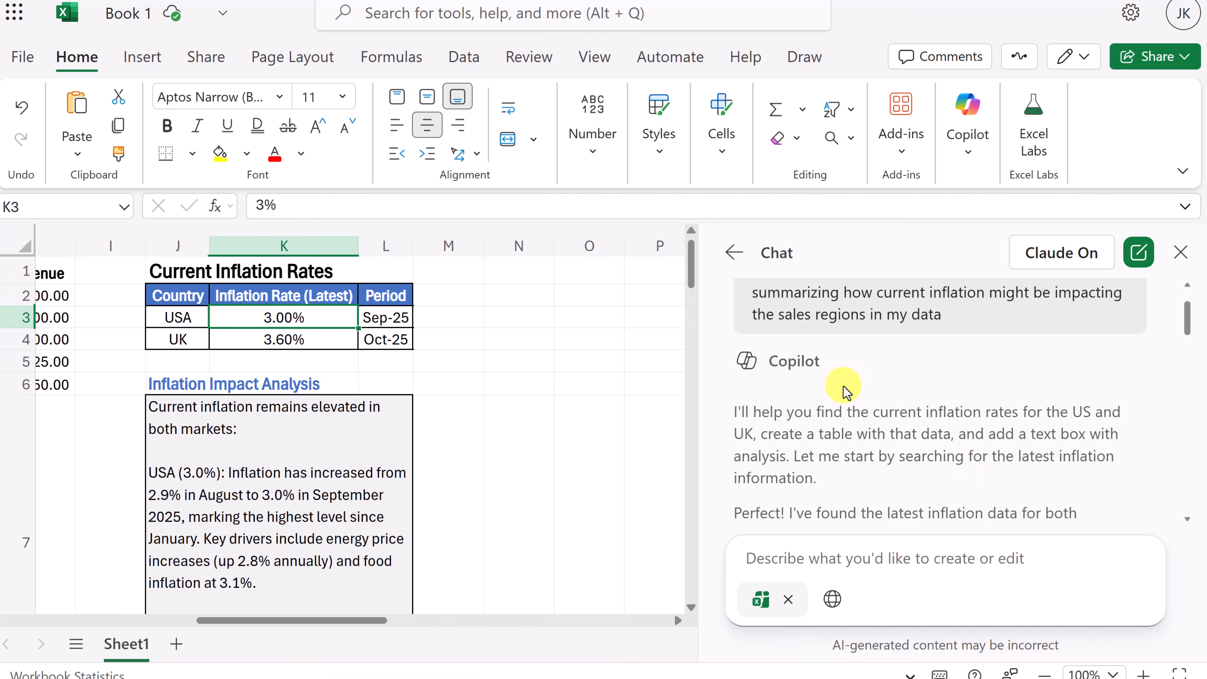
Step: Read the agent's response from its working notes through the summary of the inflation data table and impact analysis
scroll(959, 404, "down", 1)
scroll(958, 404, "down", 1)
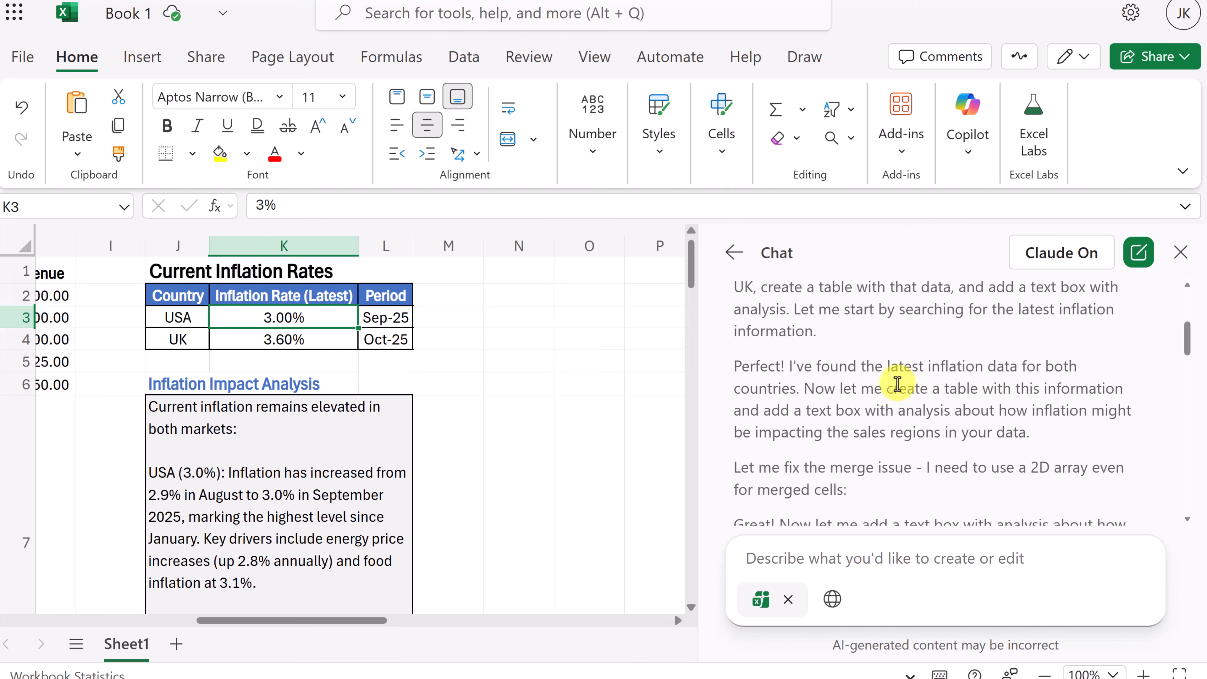
scroll(902, 399, "down", 1)
scroll(904, 396, "down", 1)
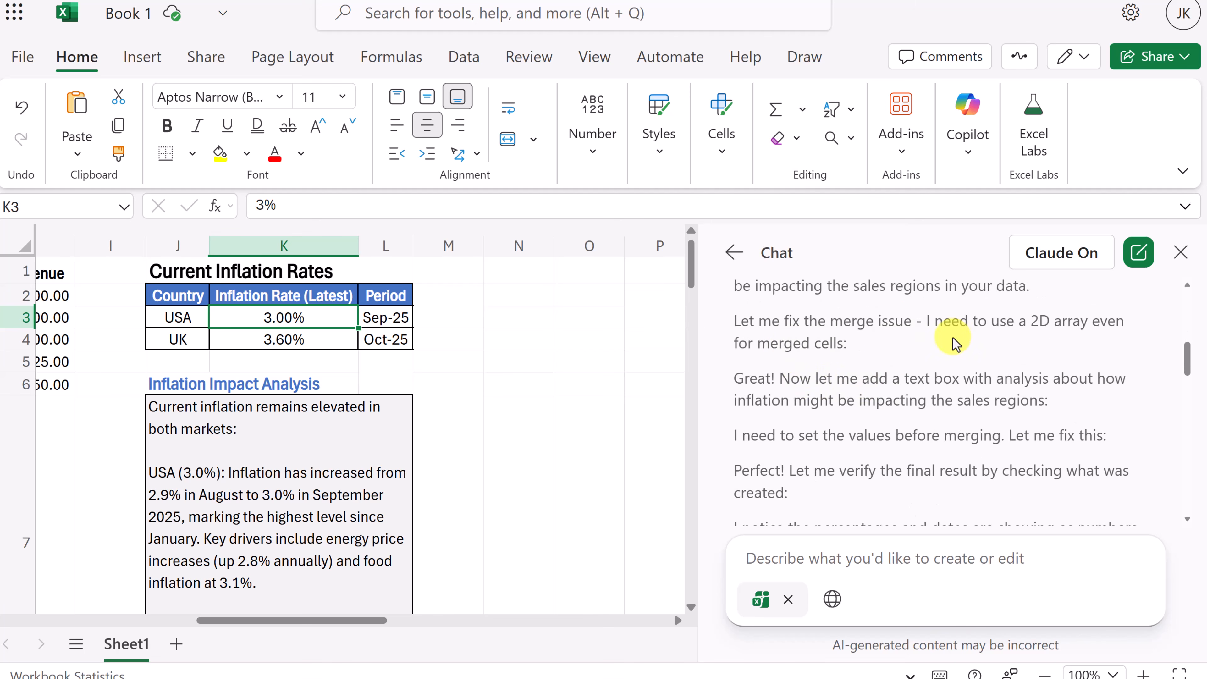
scroll(953, 340, "down", 1)
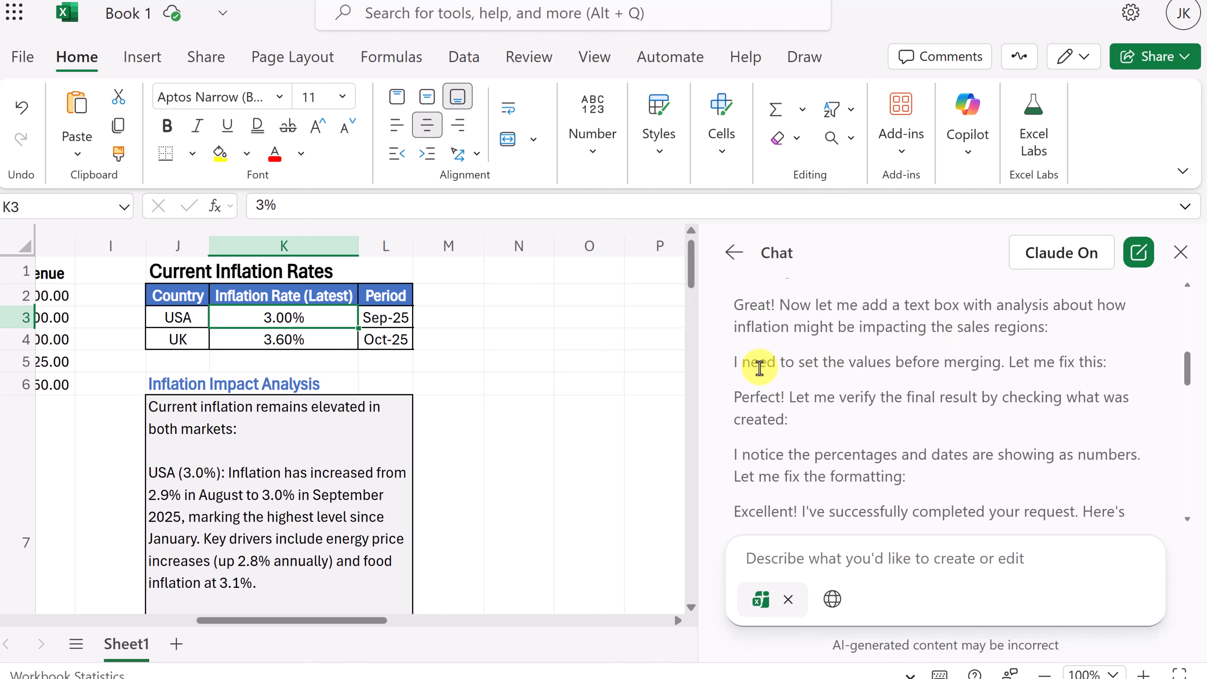
scroll(797, 383, "down", 3)
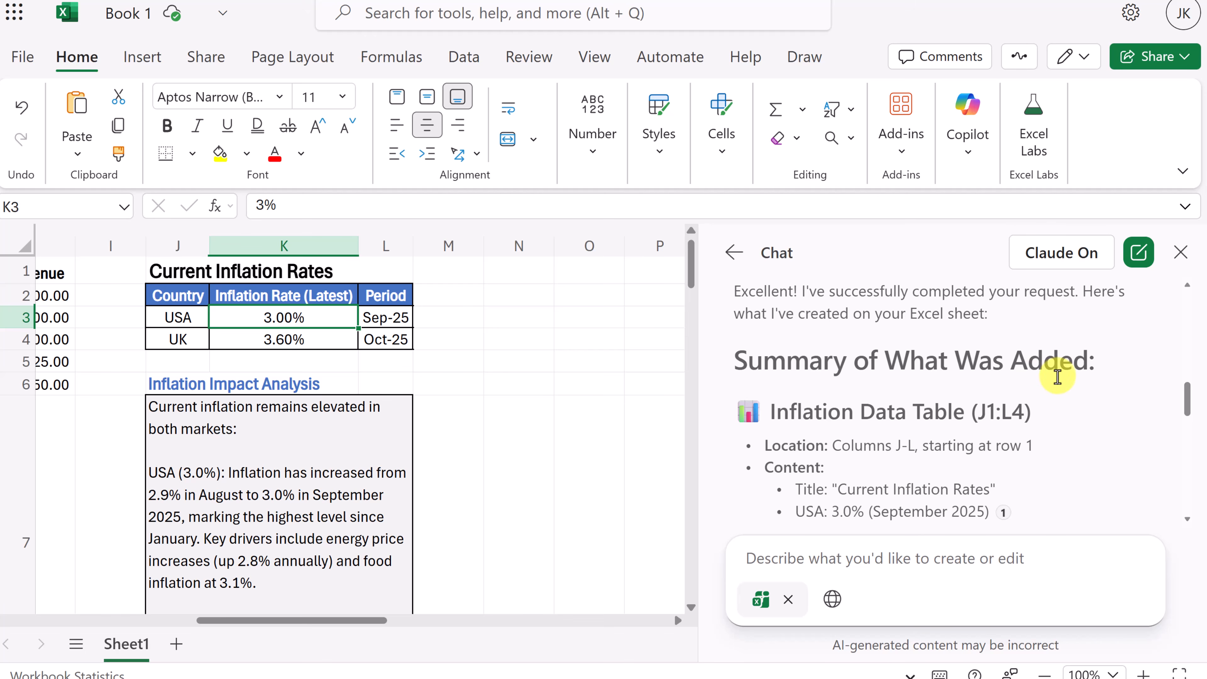
scroll(843, 380, "down", 1)
scroll(940, 368, "down", 1)
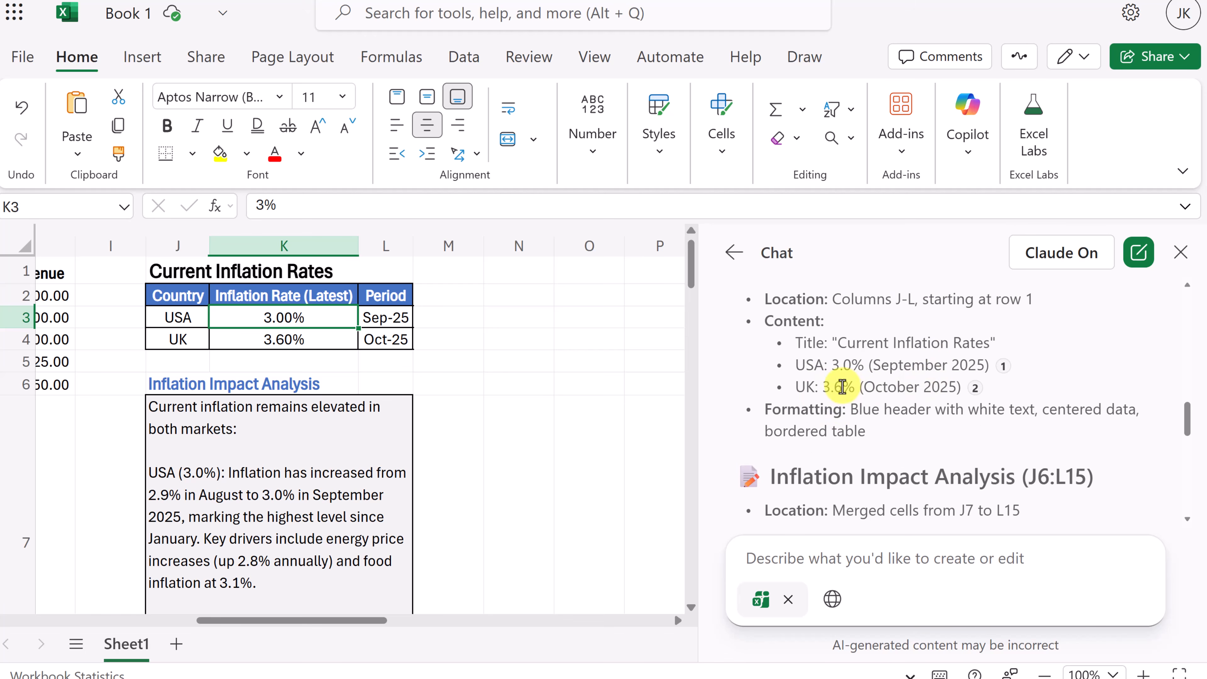
scroll(862, 409, "down", 2)
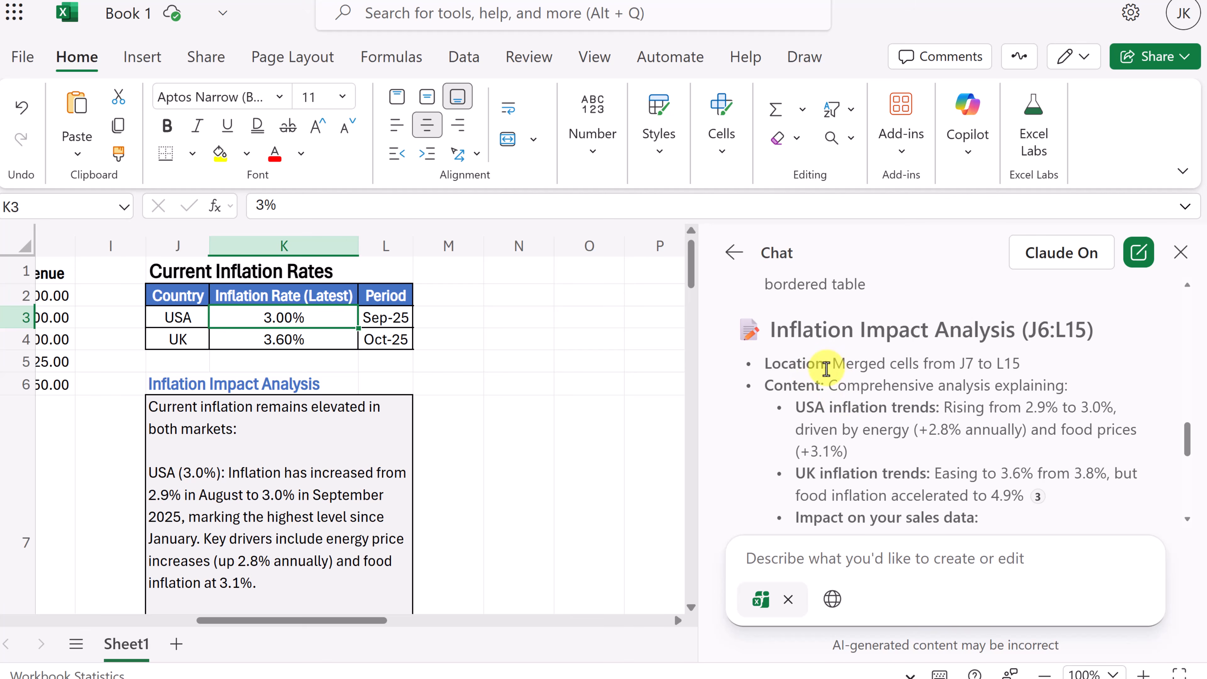
scroll(929, 352, "down", 5)
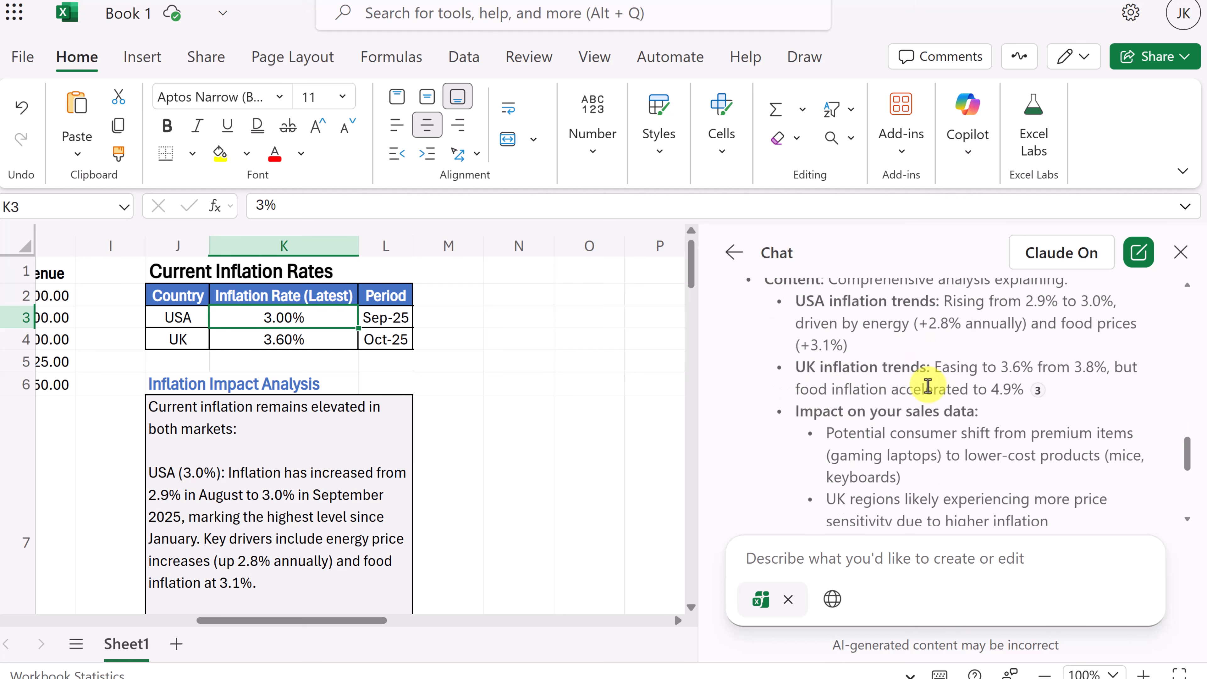
scroll(938, 381, "down", 2)
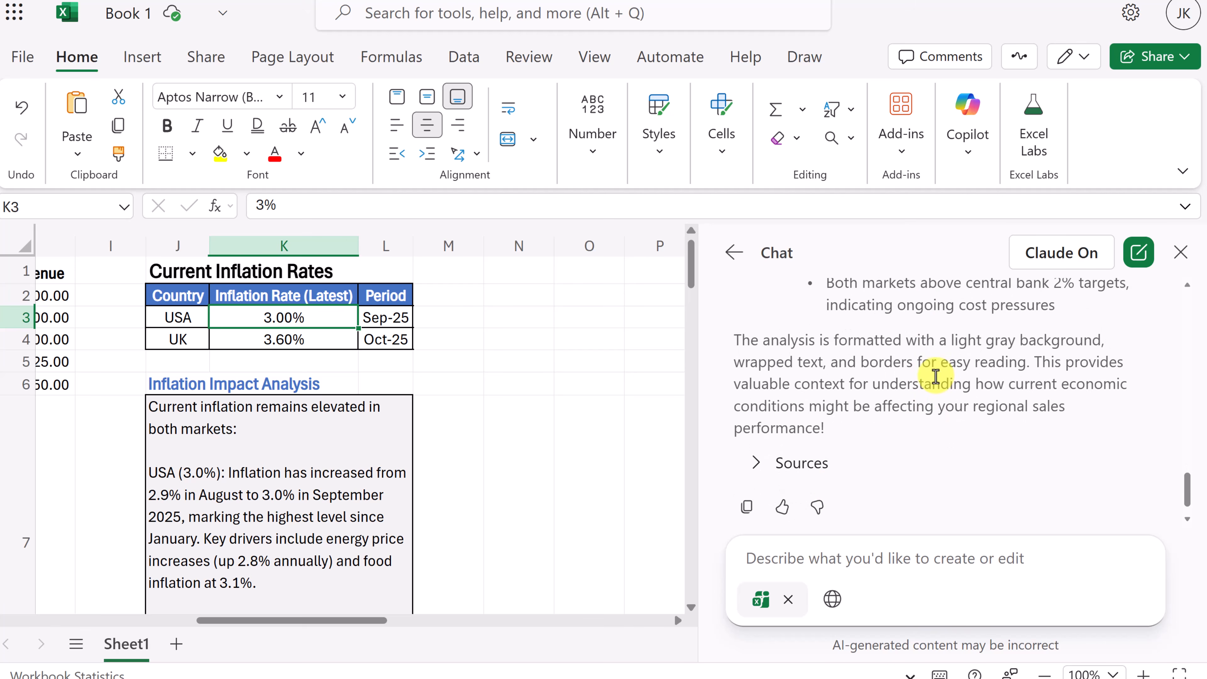
Step: Expand the response's Sources list and review the websites cited for the inflation data
left_click(741, 426)
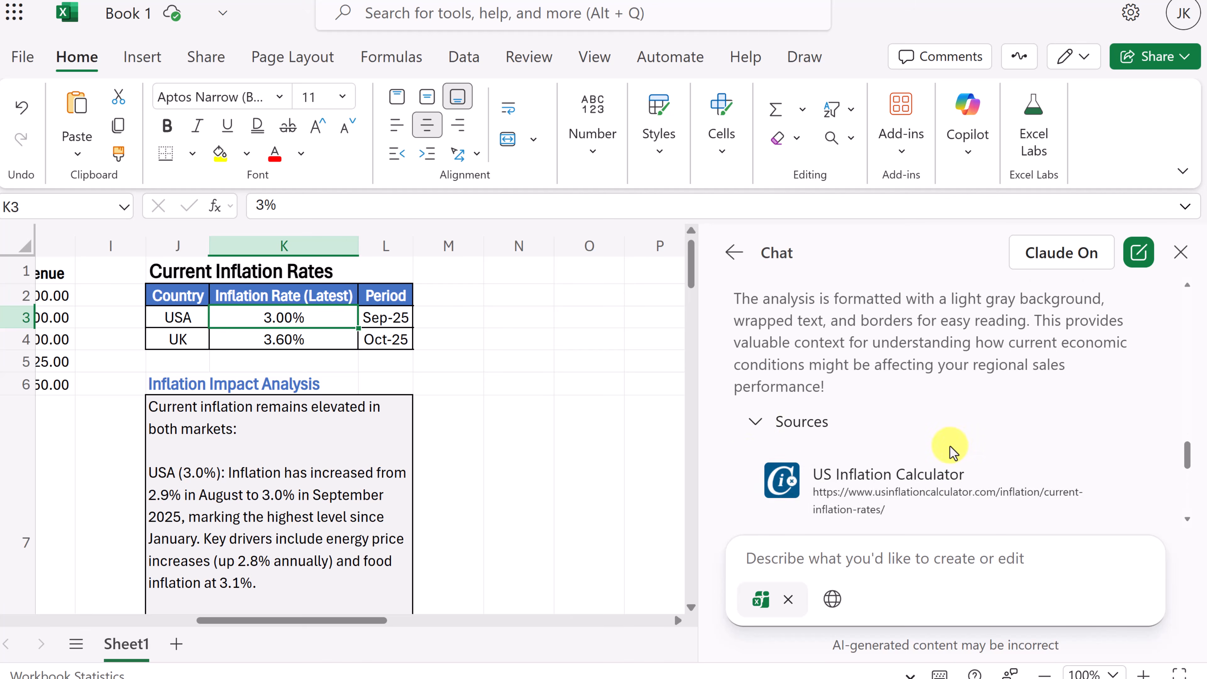
scroll(956, 451, "down", 1)
scroll(957, 452, "down", 1)
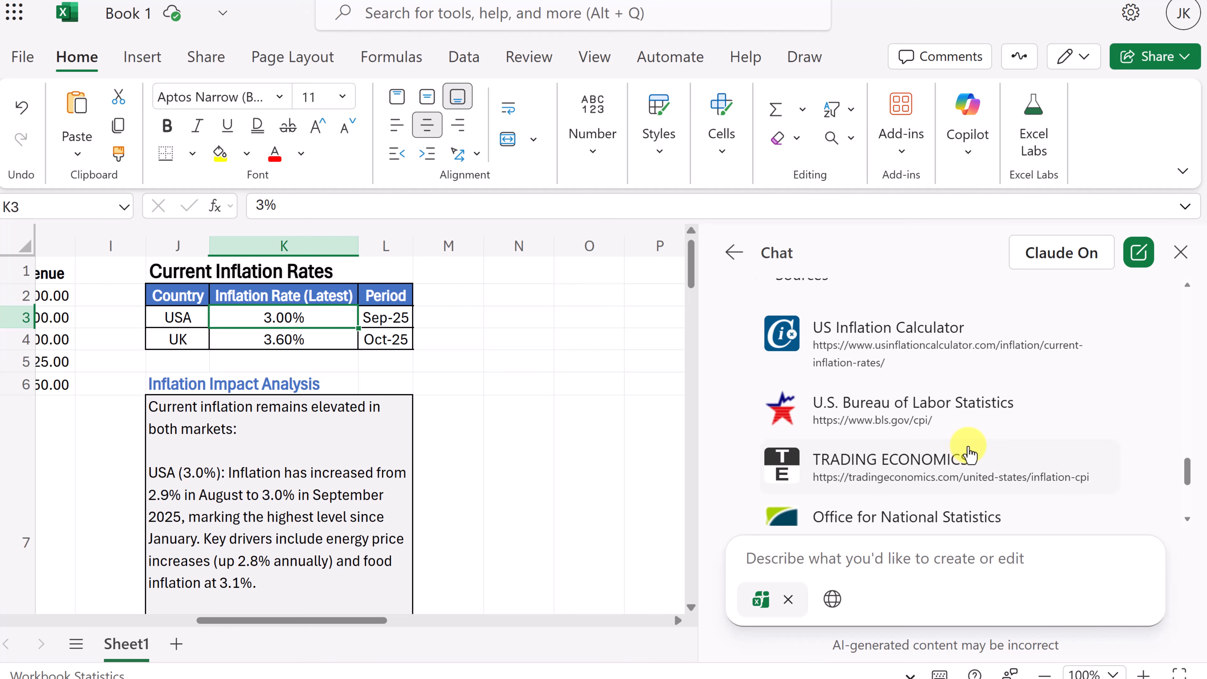
scroll(968, 454, "down", 2)
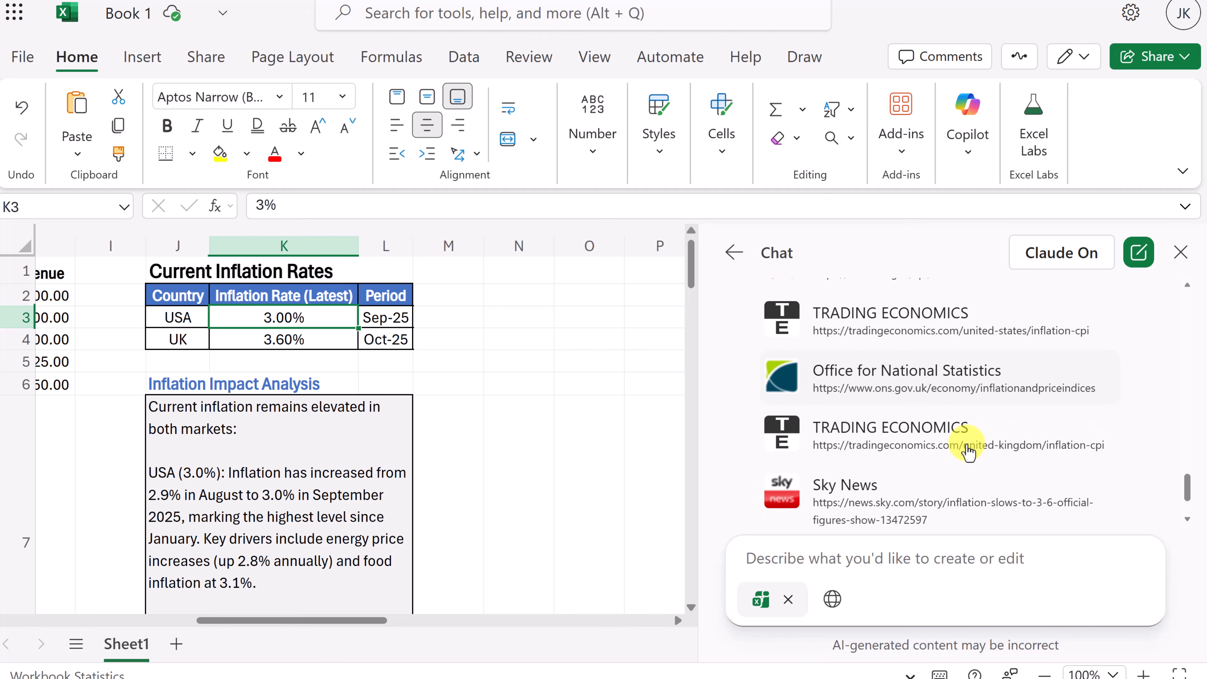
scroll(967, 451, "up", 2)
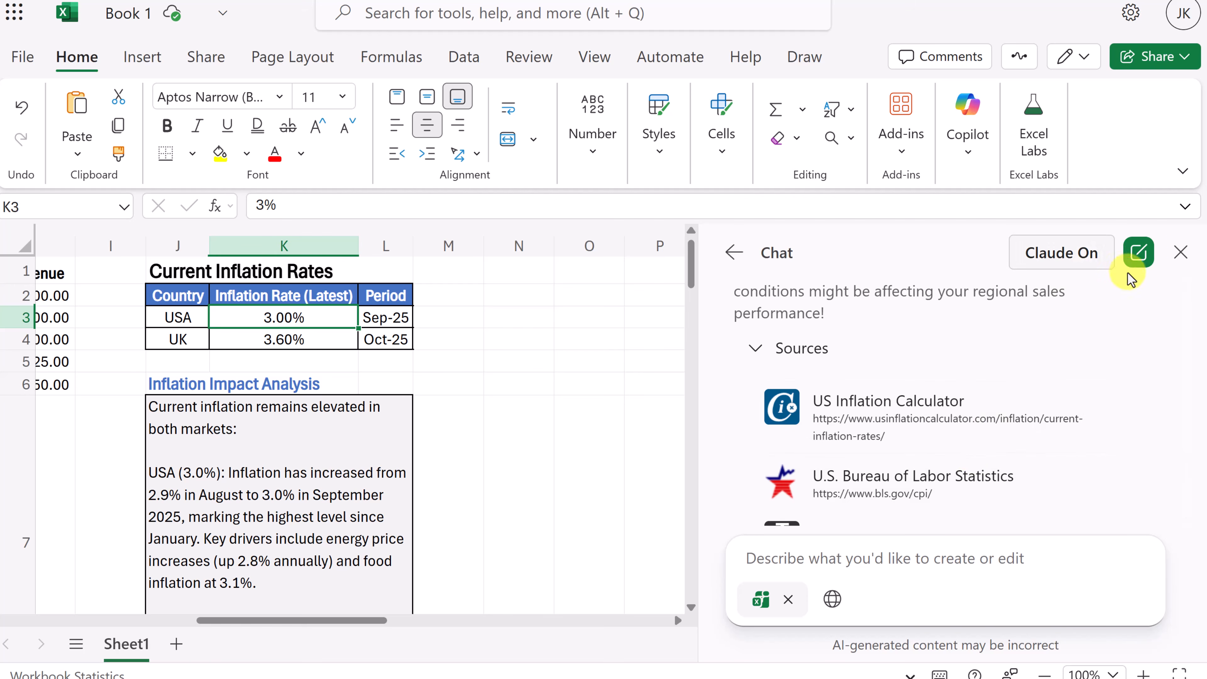
Step: Close the Copilot chat and review the sales data beside the inflation analysis at 75% zoom
left_click(1180, 252)
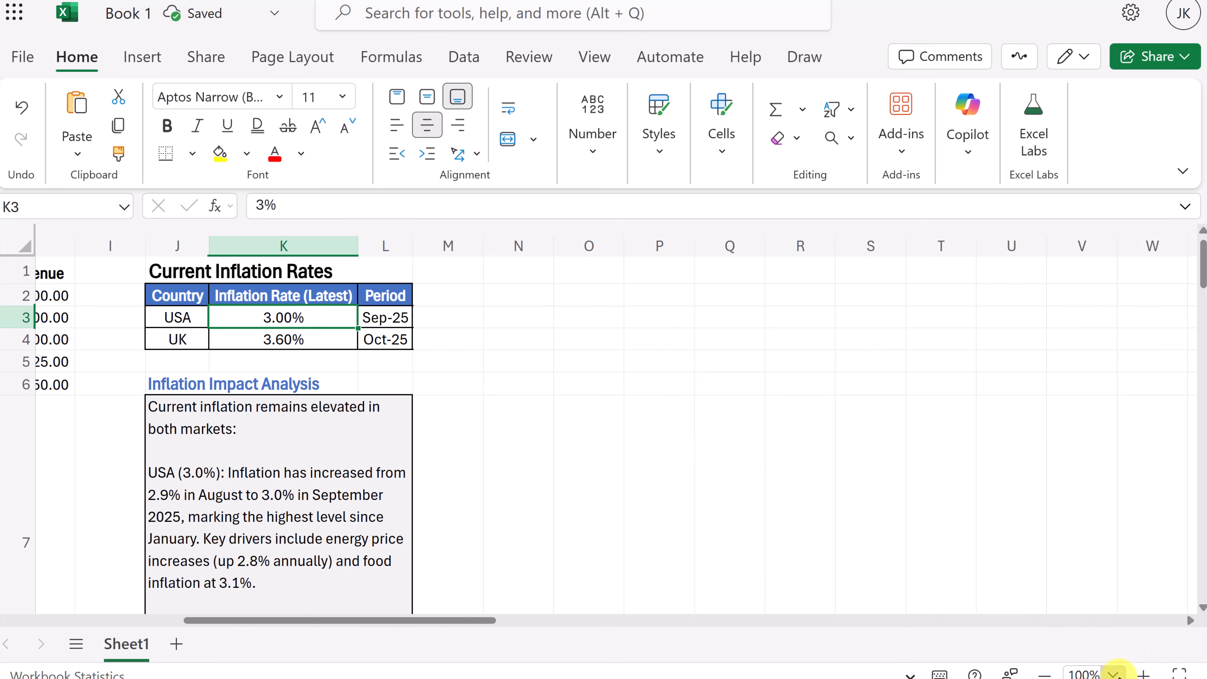
left_click(1113, 673)
left_click(1098, 471)
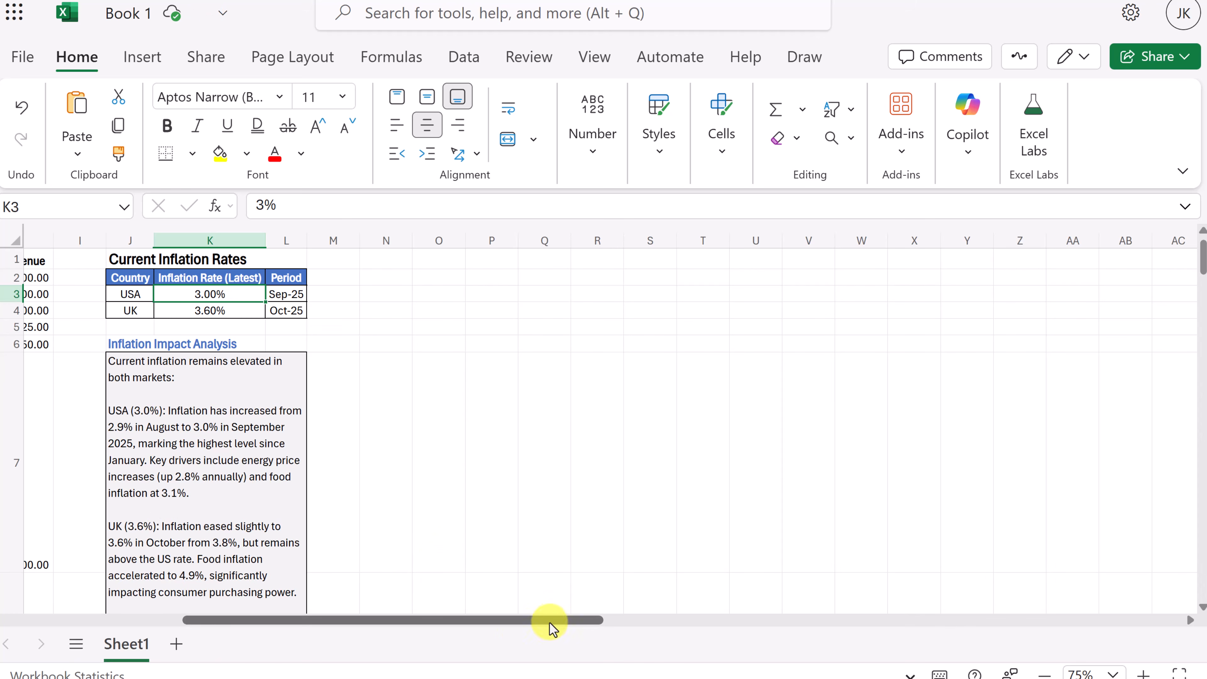
left_click_drag(547, 623, 318, 604)
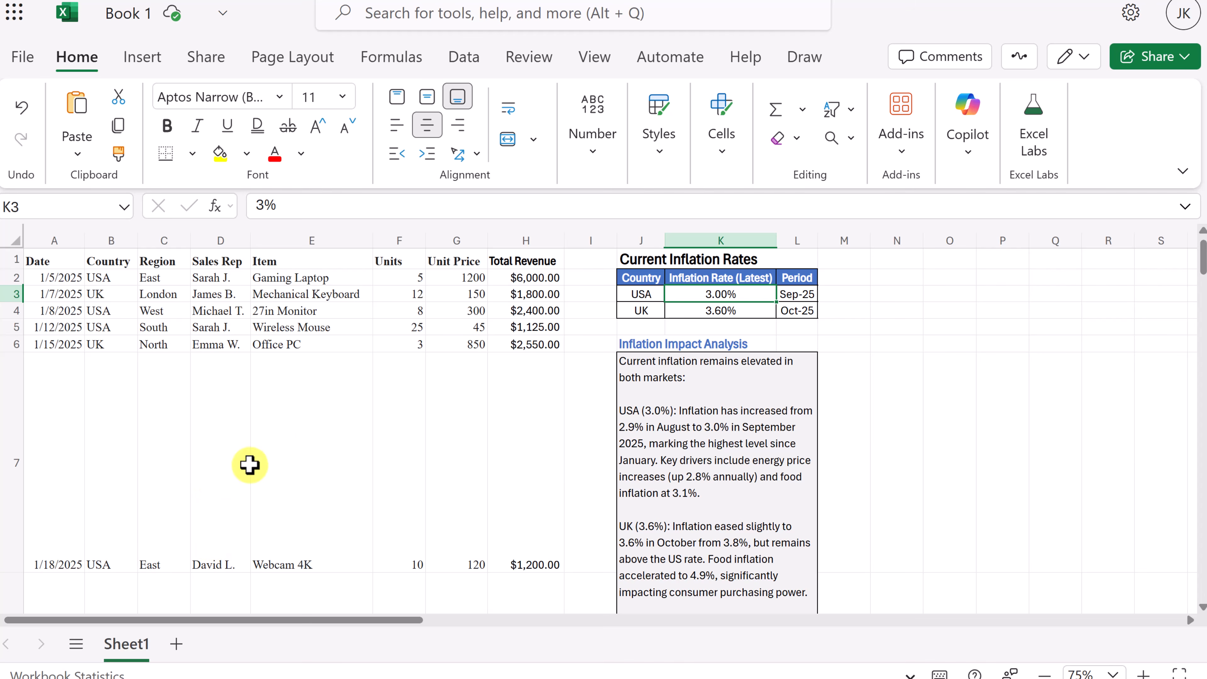
scroll(510, 405, "down", 5)
scroll(511, 404, "up", 5)
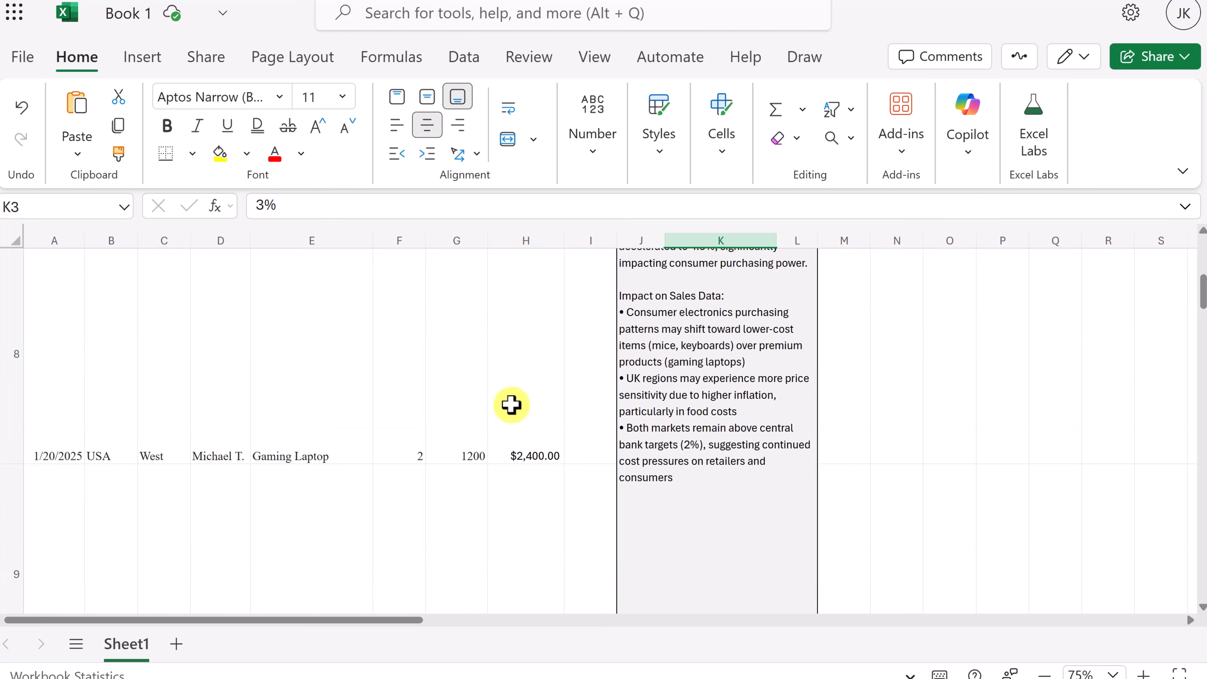